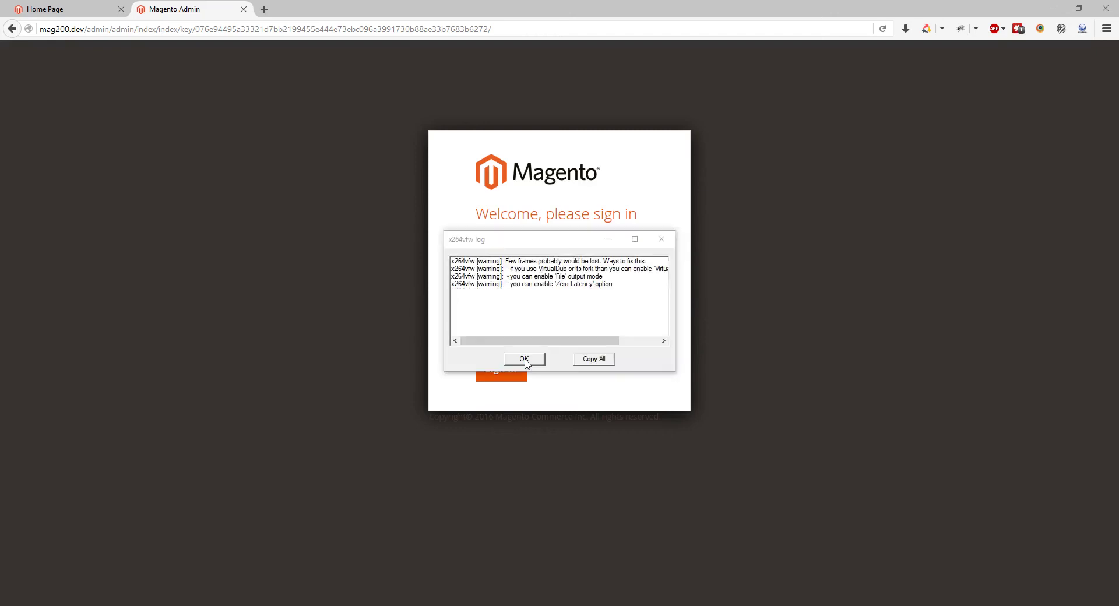
Step: Dismiss the warning pop-up covering the admin sign-in form
left_click(528, 360)
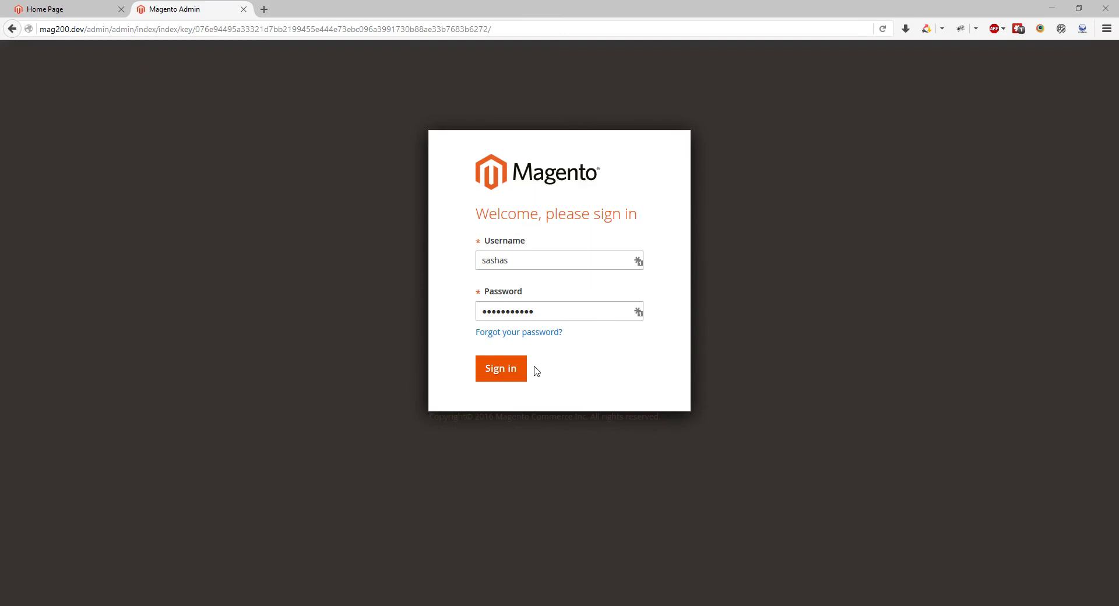
Step: Sign in to the admin panel and bring up the Content menu
left_click(505, 369)
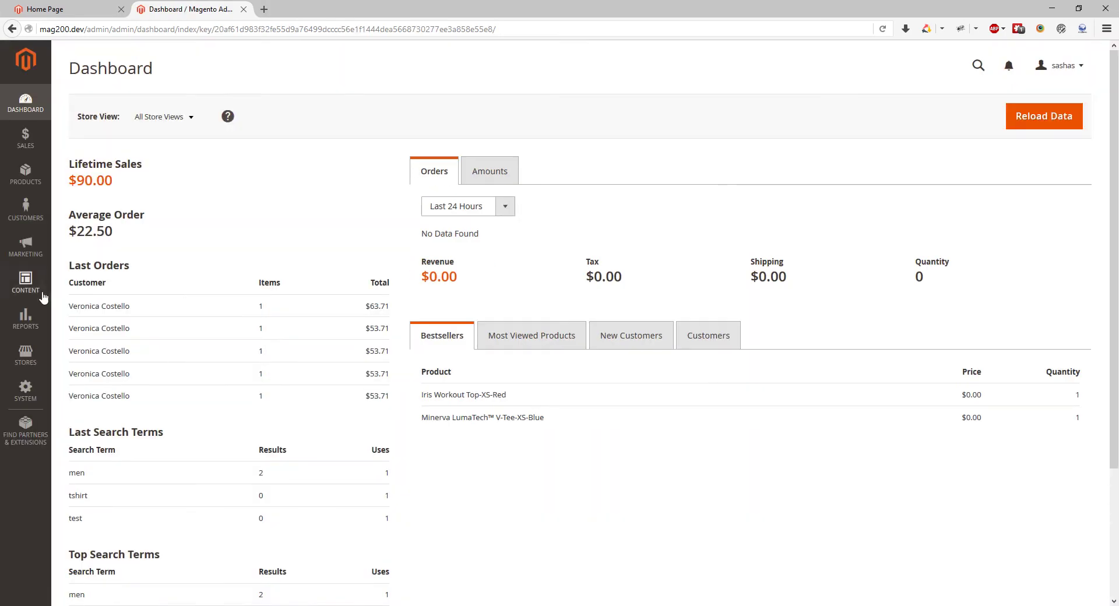
left_click(26, 285)
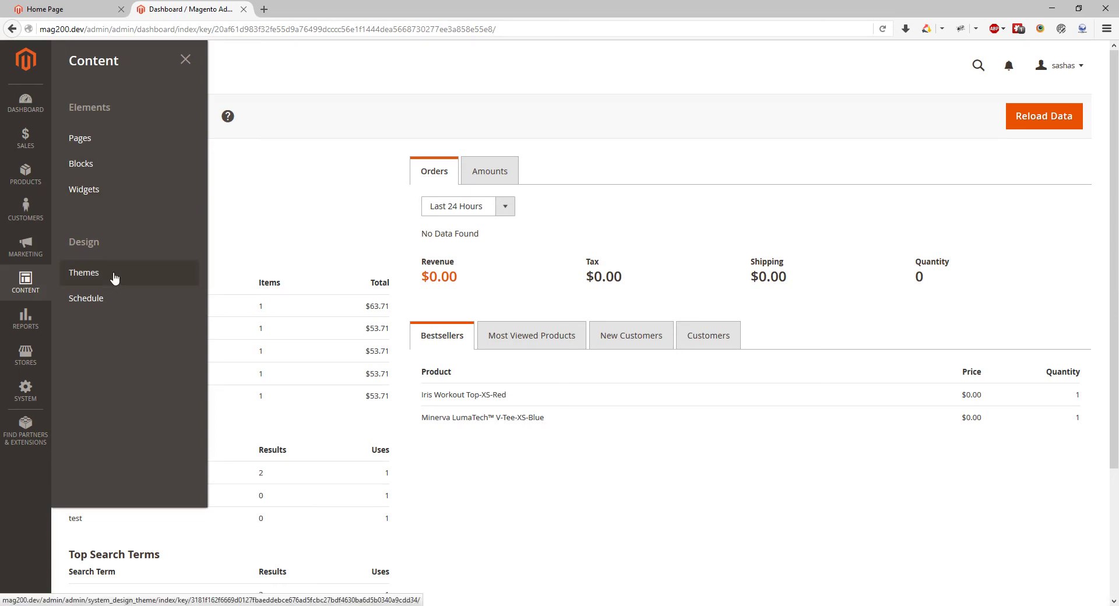
Step: List the CMS pages and quick-edit 404 Not Found, keeping 2 columns with right bar and Enabled
left_click(116, 146)
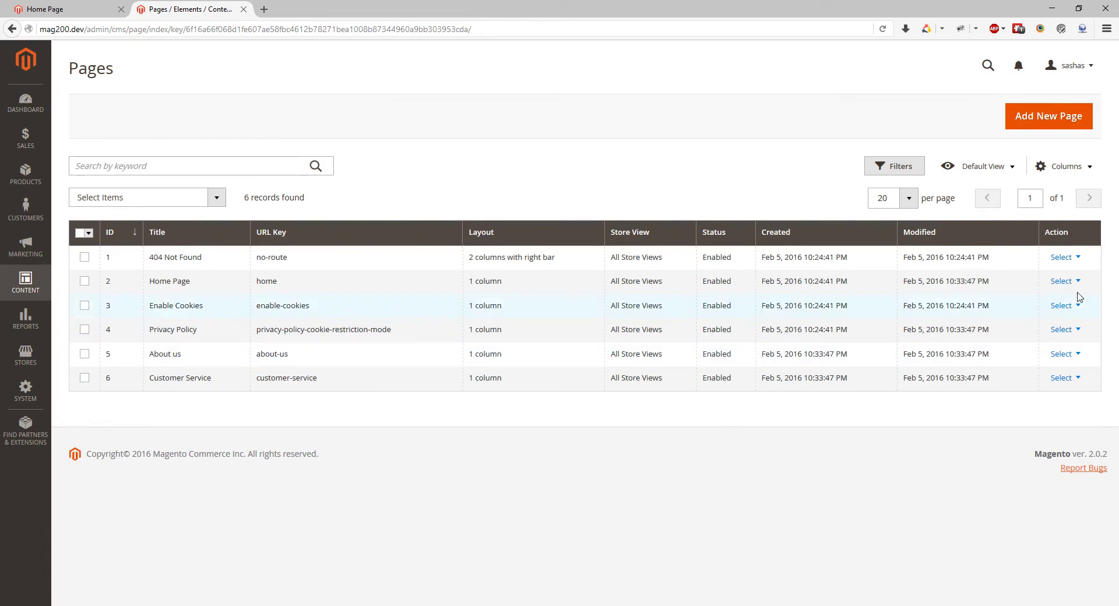
left_click(896, 264)
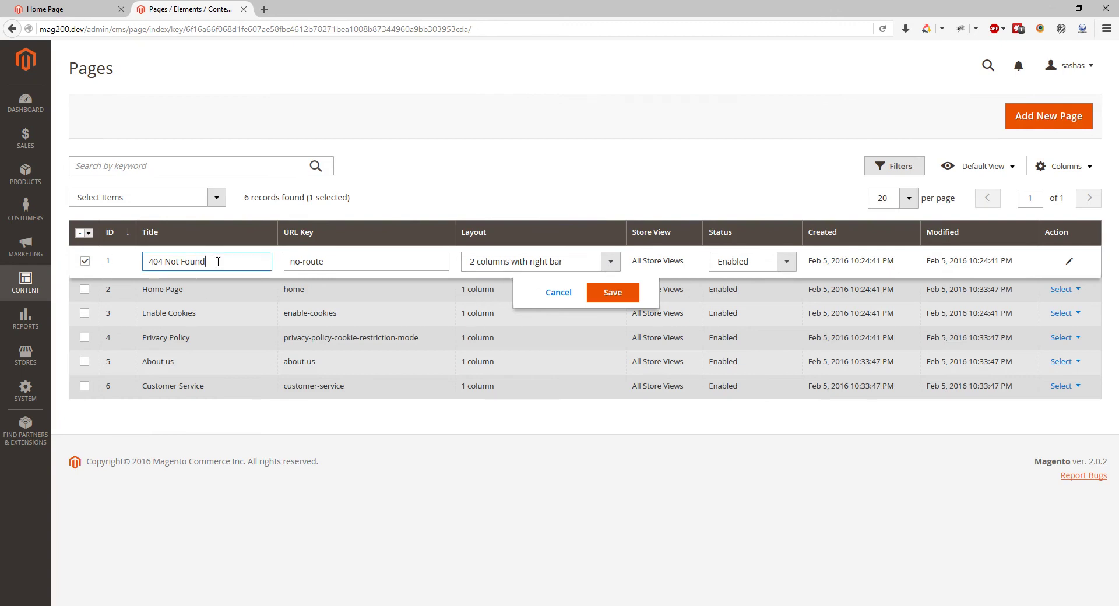
left_click(534, 272)
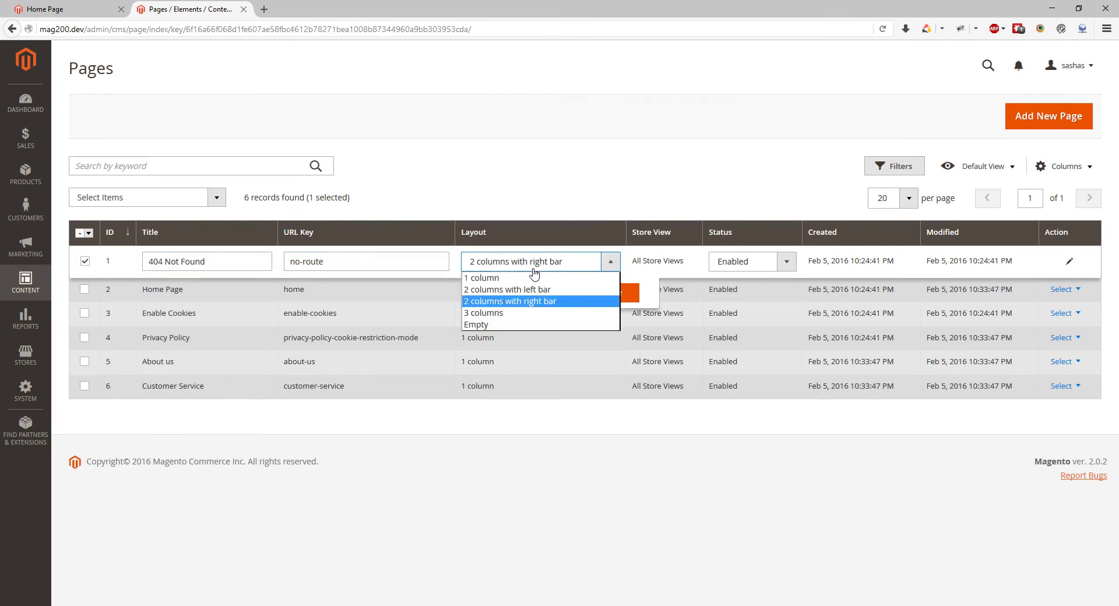
left_click(659, 271)
left_click(752, 266)
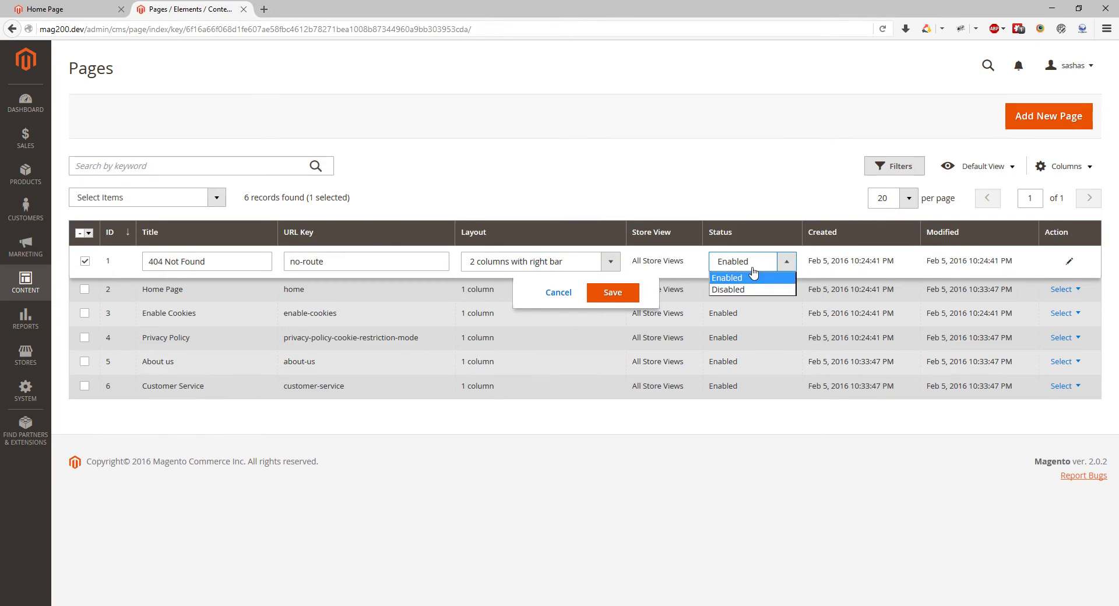
left_click(753, 277)
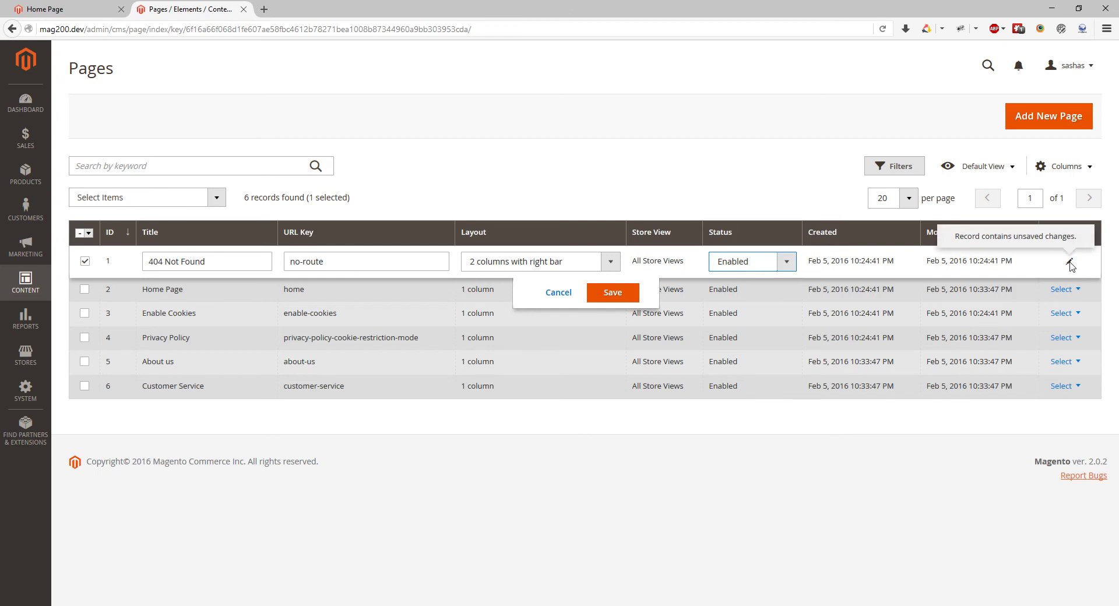
left_click(559, 292)
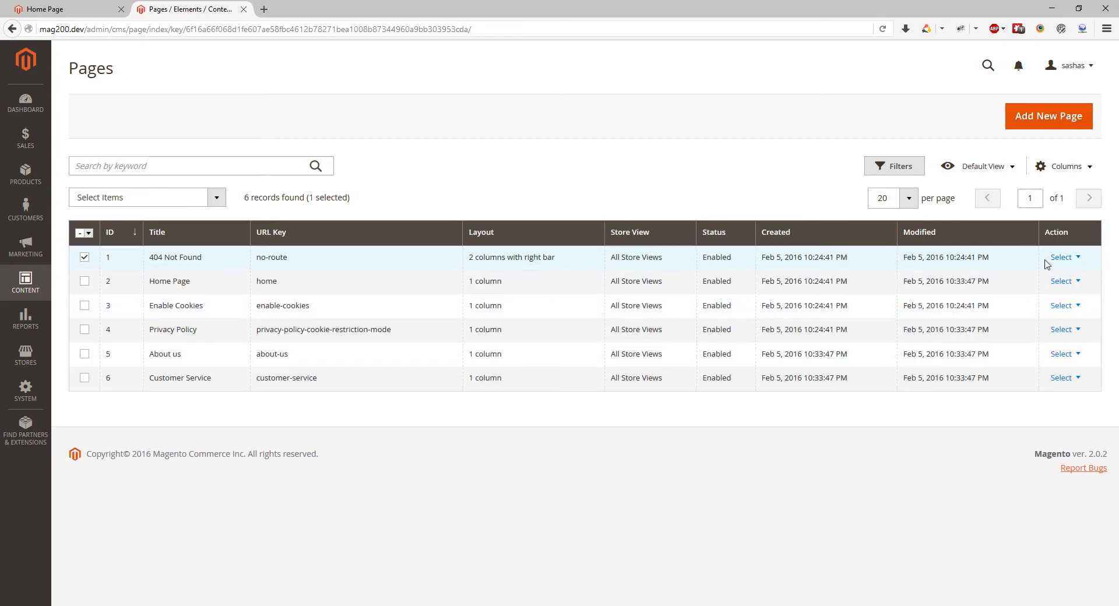
left_click(1061, 257)
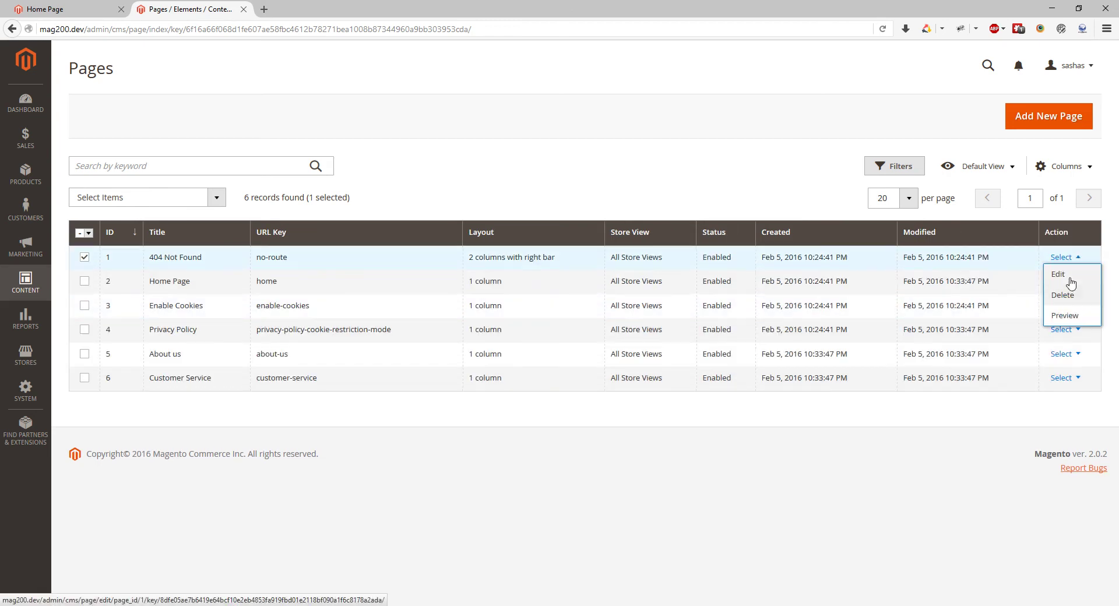
left_click(1072, 320)
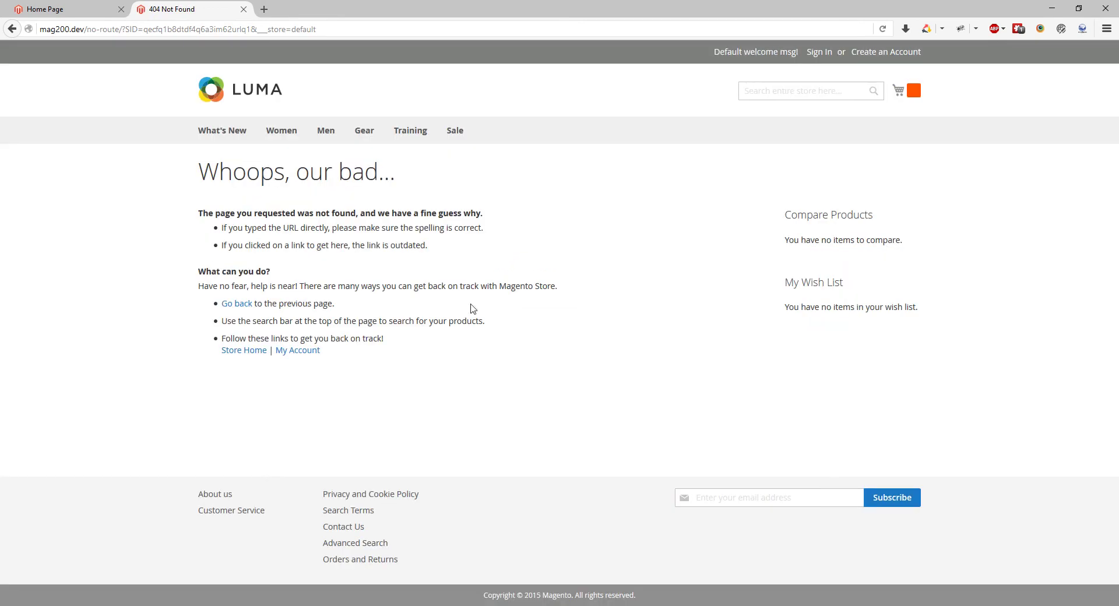
left_click_drag(196, 182, 385, 350)
left_click(39, 82)
left_click(11, 29)
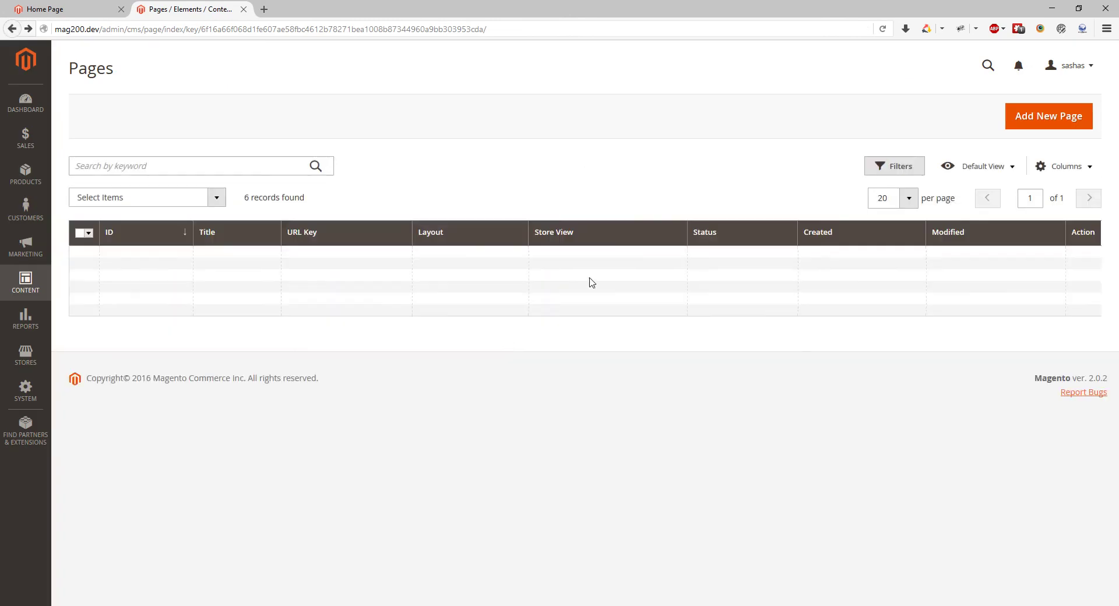
Step: Open 404 Not Found for editing and review its title, no-route URL key and Enabled status
left_click(1072, 258)
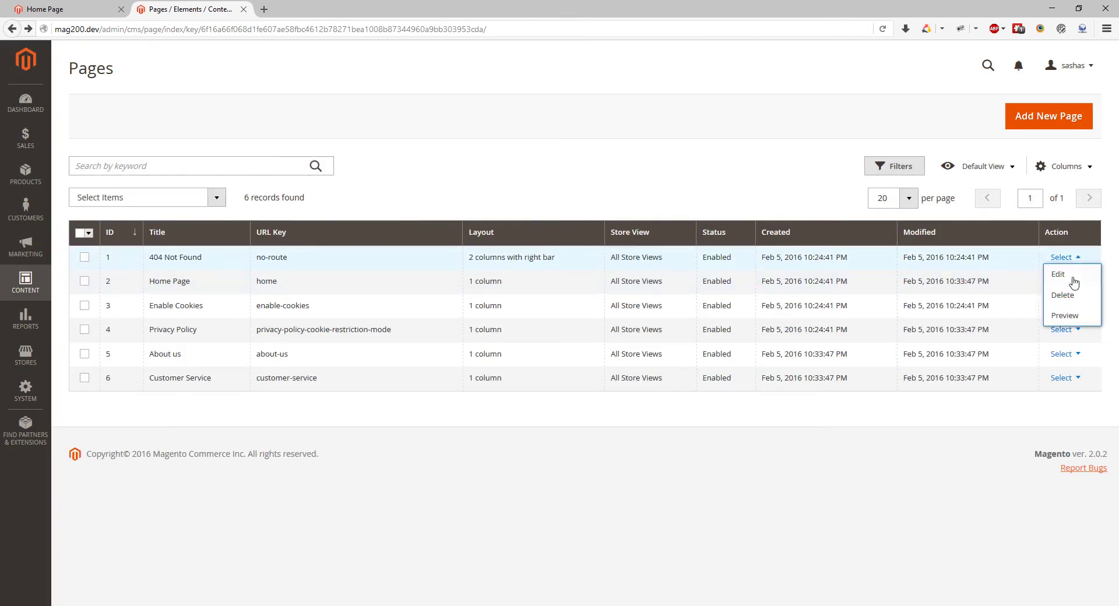
left_click(1066, 274)
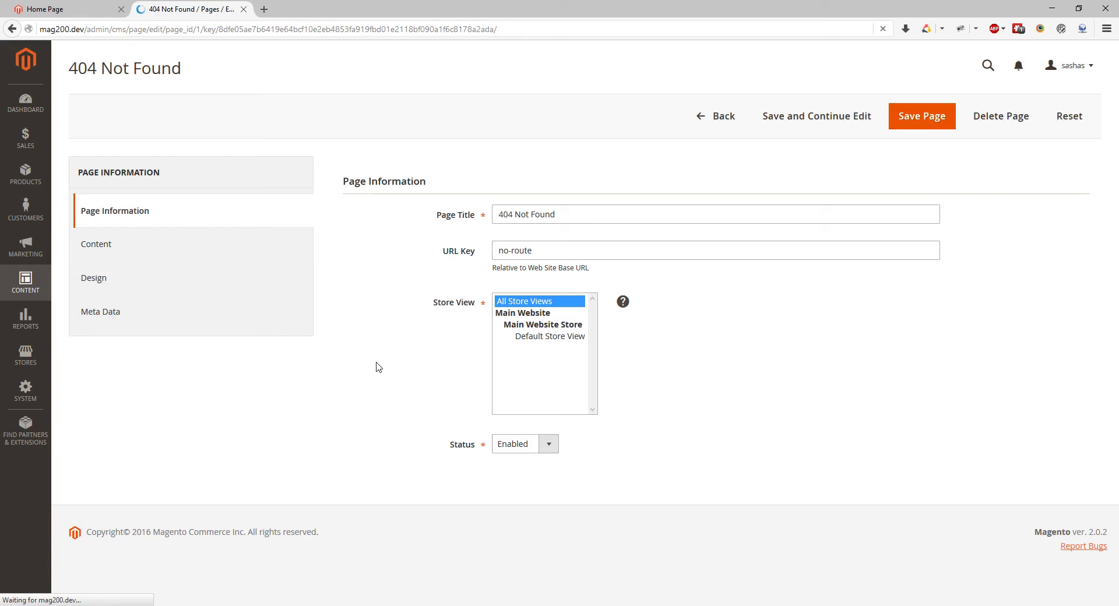
left_click_drag(585, 215, 475, 215)
left_click_drag(546, 251, 483, 252)
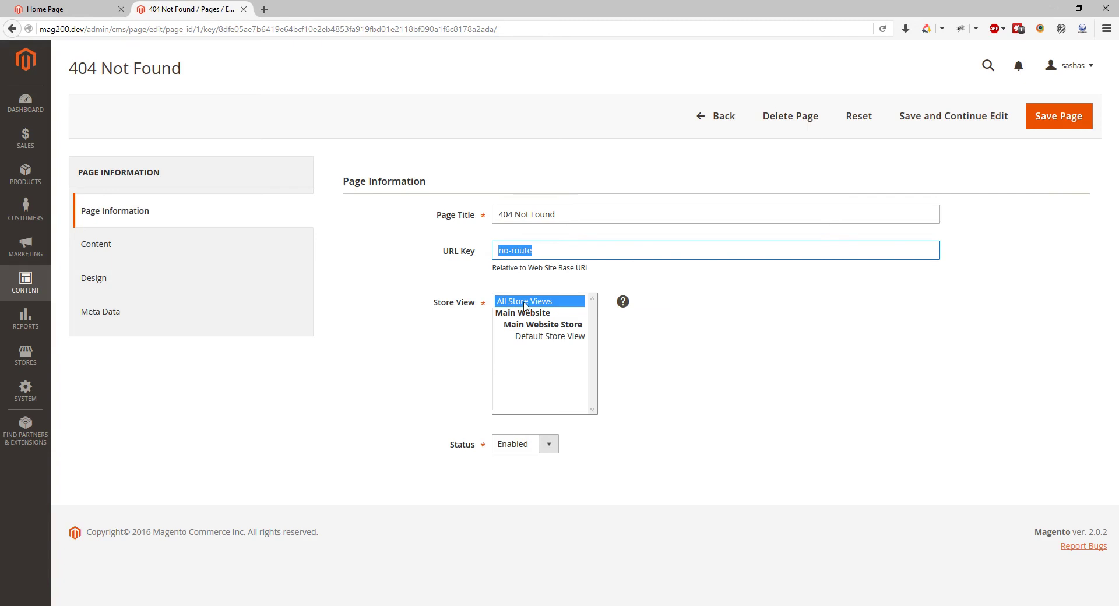
left_click(547, 444)
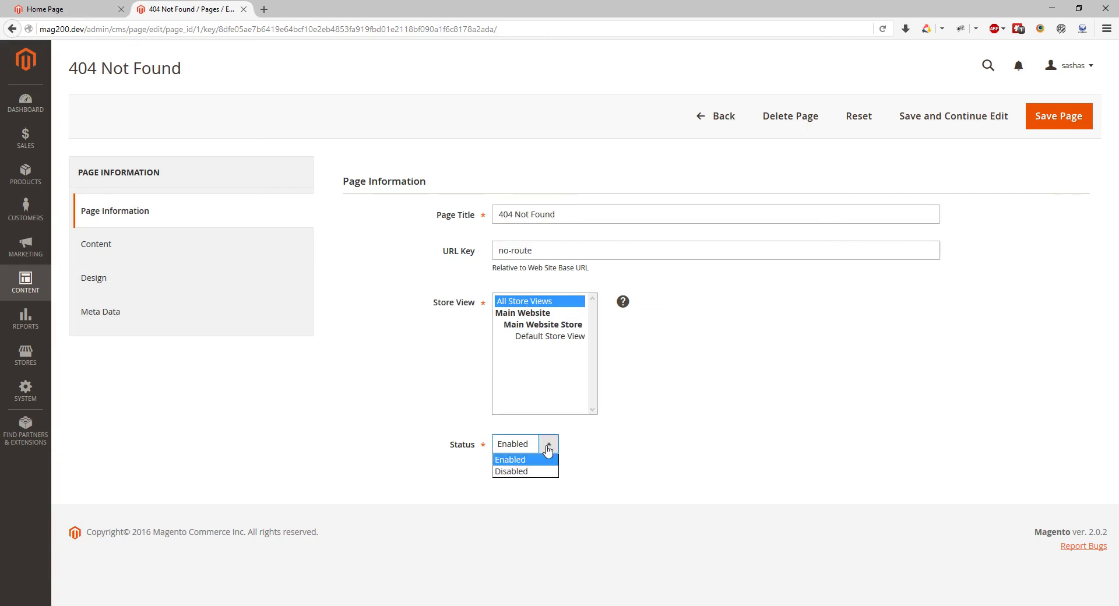
left_click(545, 446)
Step: Show the Content section with heading 'Whoops, our bad...', toggling between raw HTML and the visual editor
left_click(228, 239)
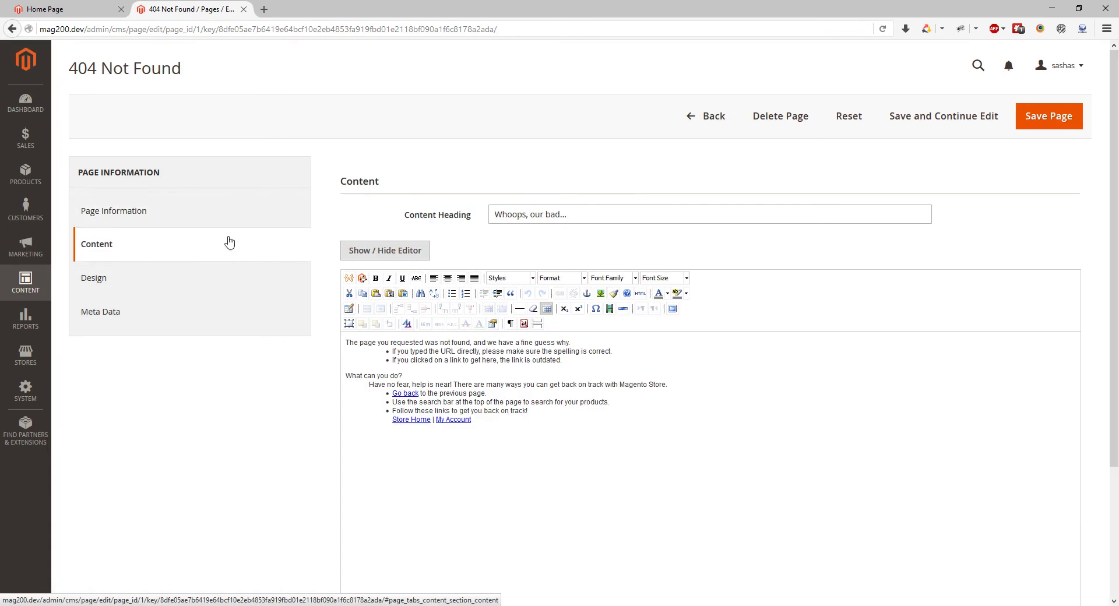
left_click_drag(571, 216, 491, 217)
left_click(412, 255)
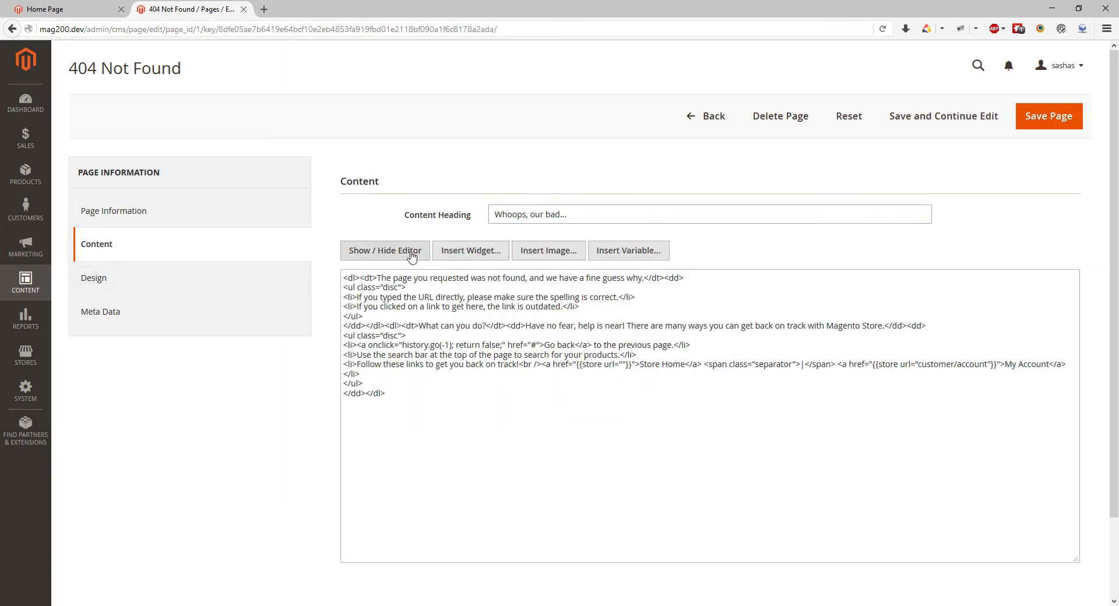
left_click(412, 256)
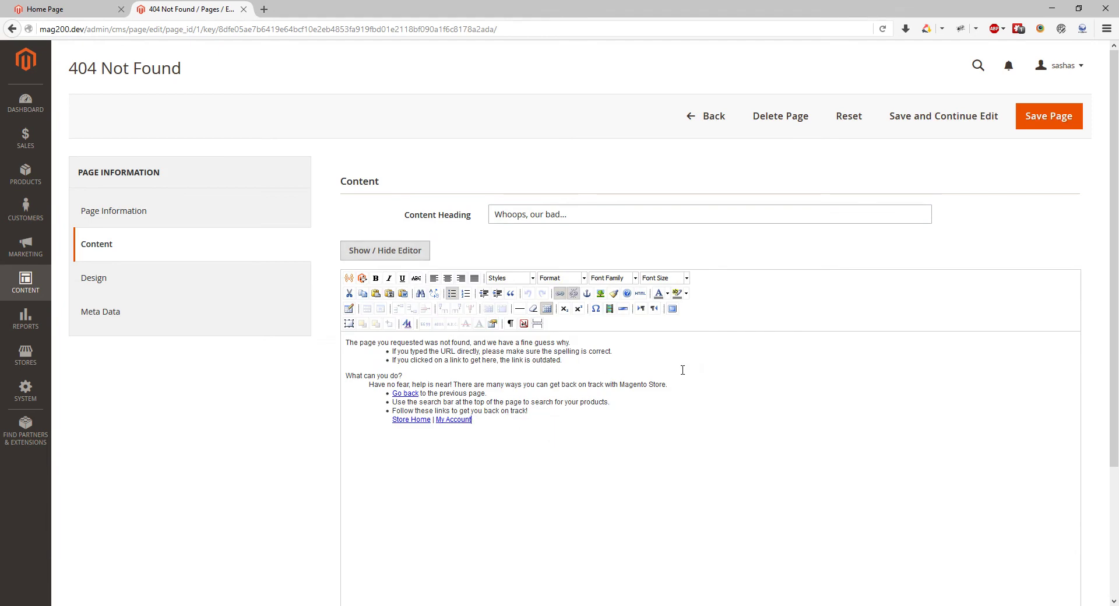
scroll(682, 370, "down", 2)
scroll(664, 364, "up", 1)
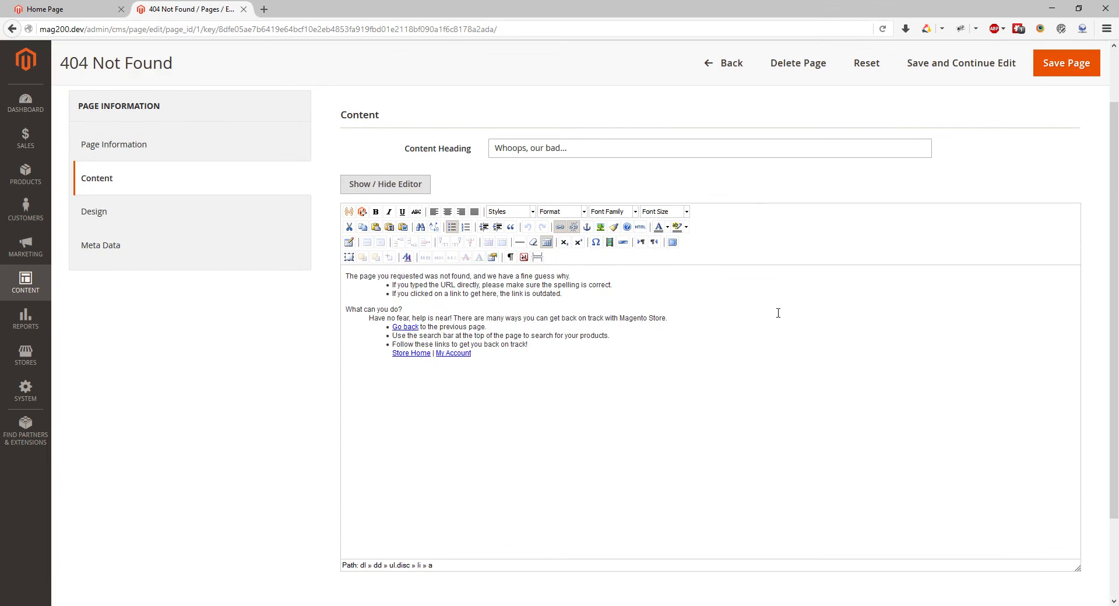
Step: In Design, keep the 2 columns with right bar layout and inspect the layout update XML
left_click(205, 215)
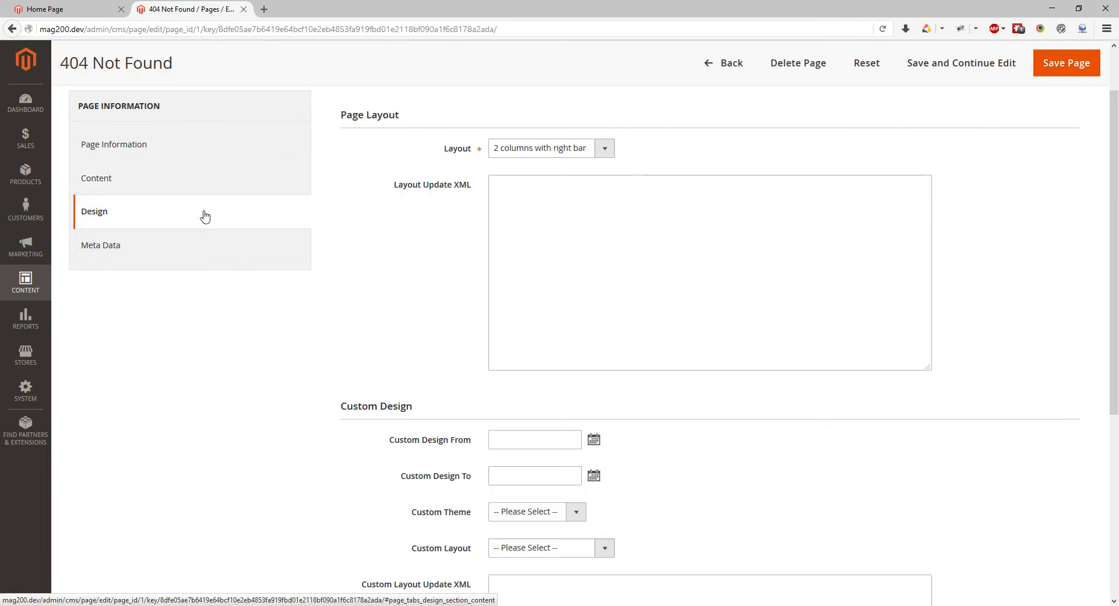
left_click(612, 150)
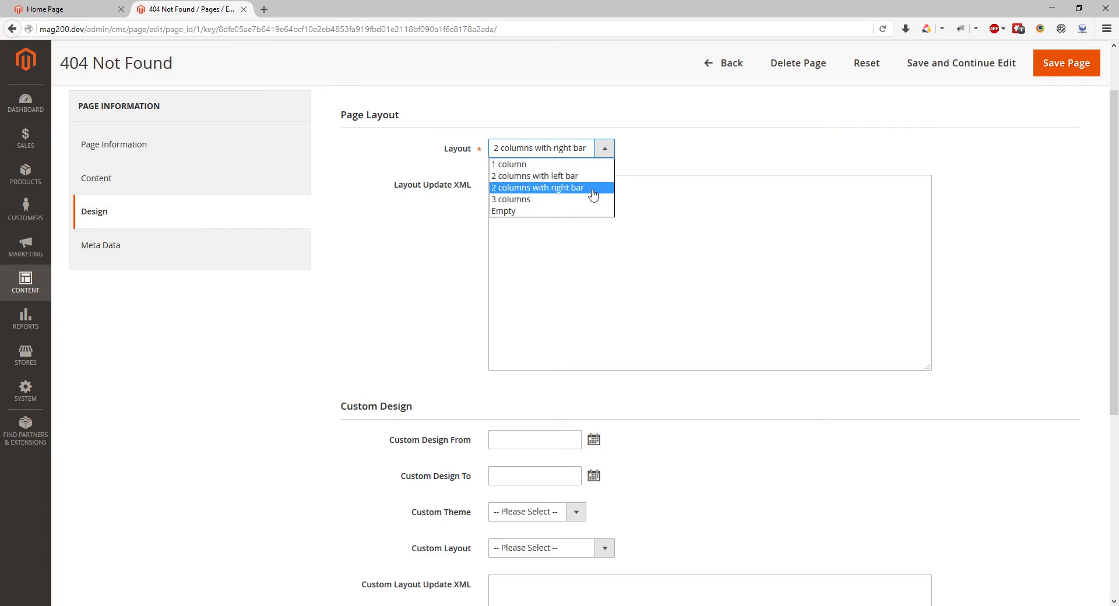
left_click(622, 147)
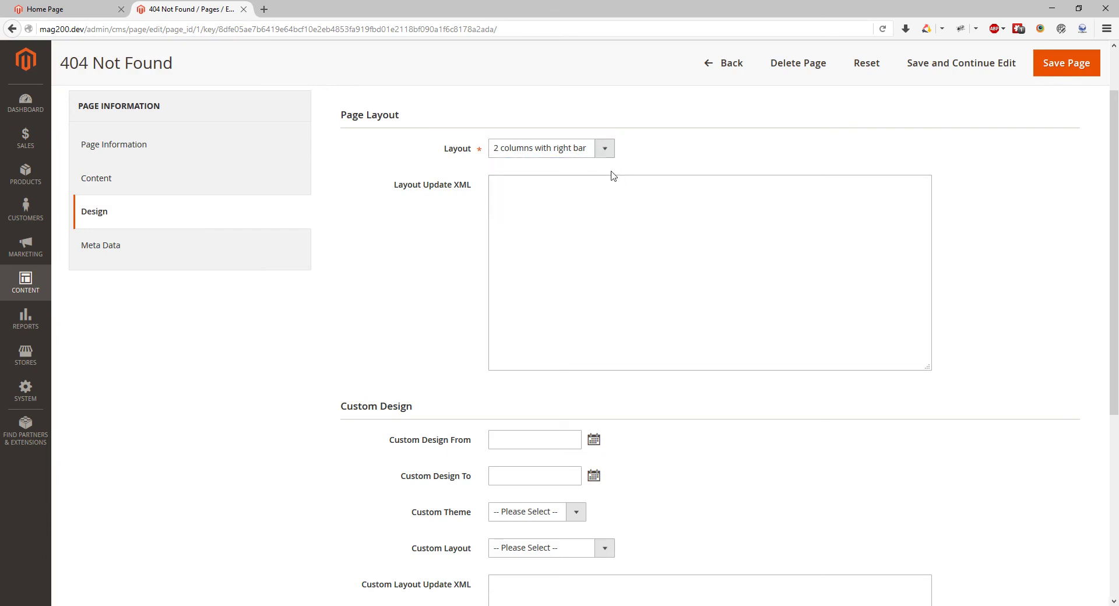
left_click(588, 231)
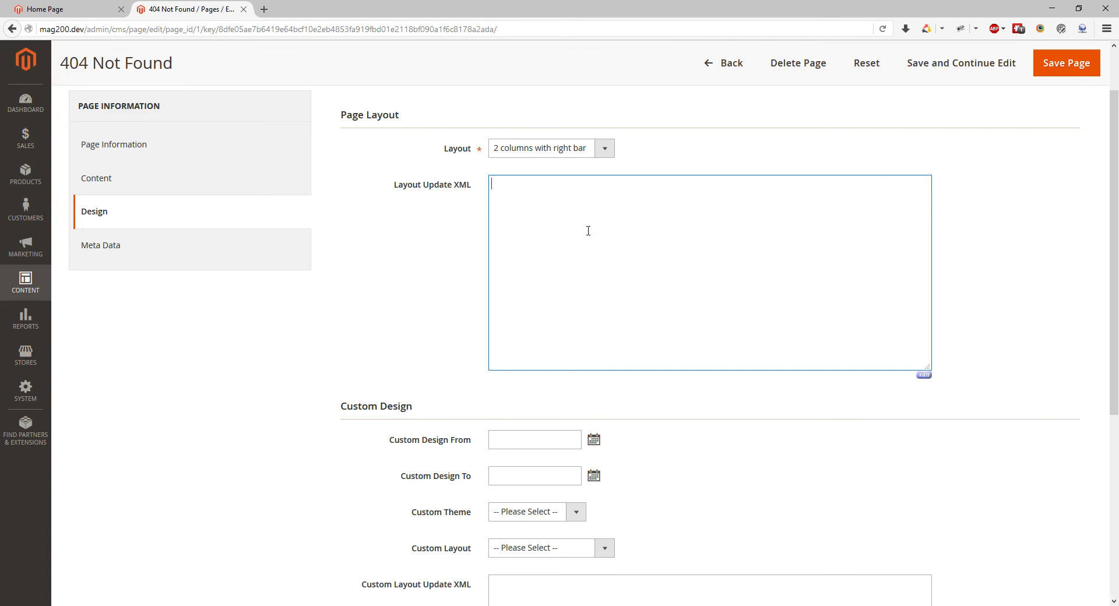
scroll(601, 254, "down", 4)
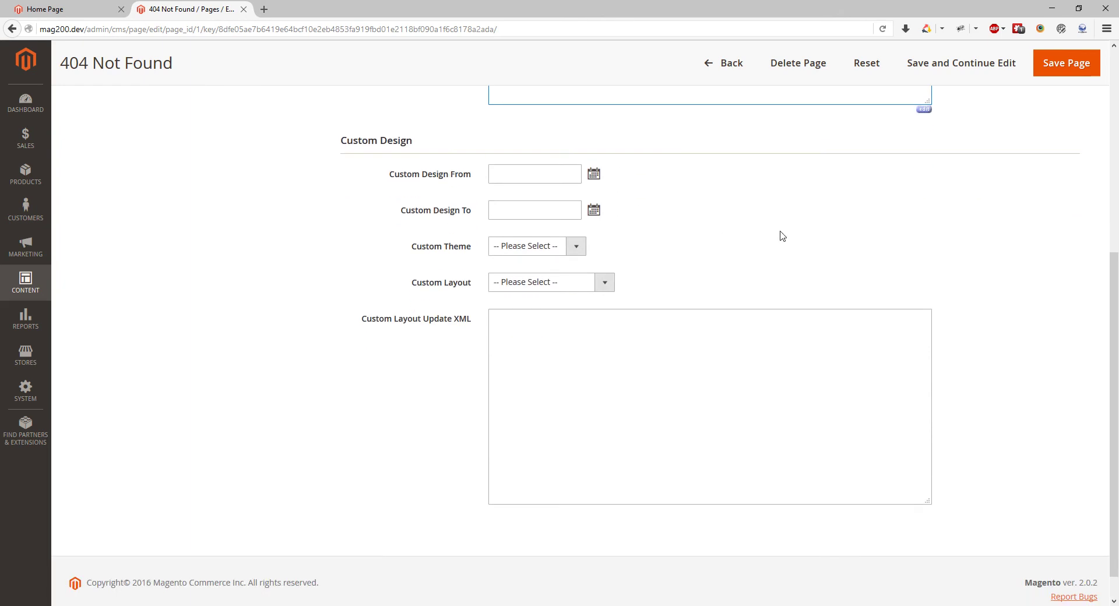
Step: Set the custom theme to Magento Blank and the custom layout to 1 column
left_click(575, 246)
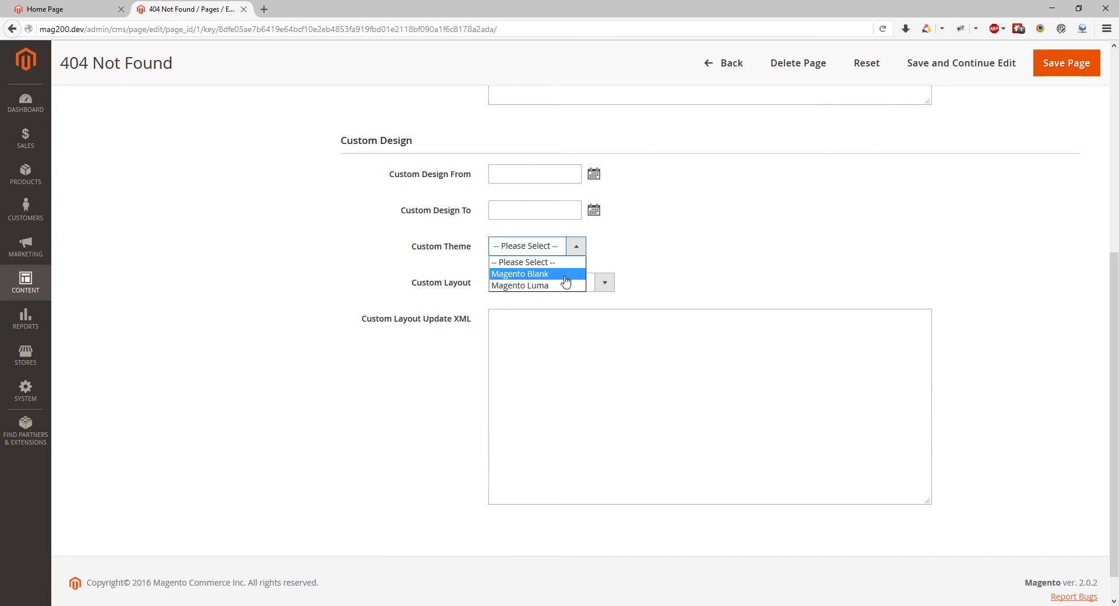
left_click(564, 275)
left_click(570, 286)
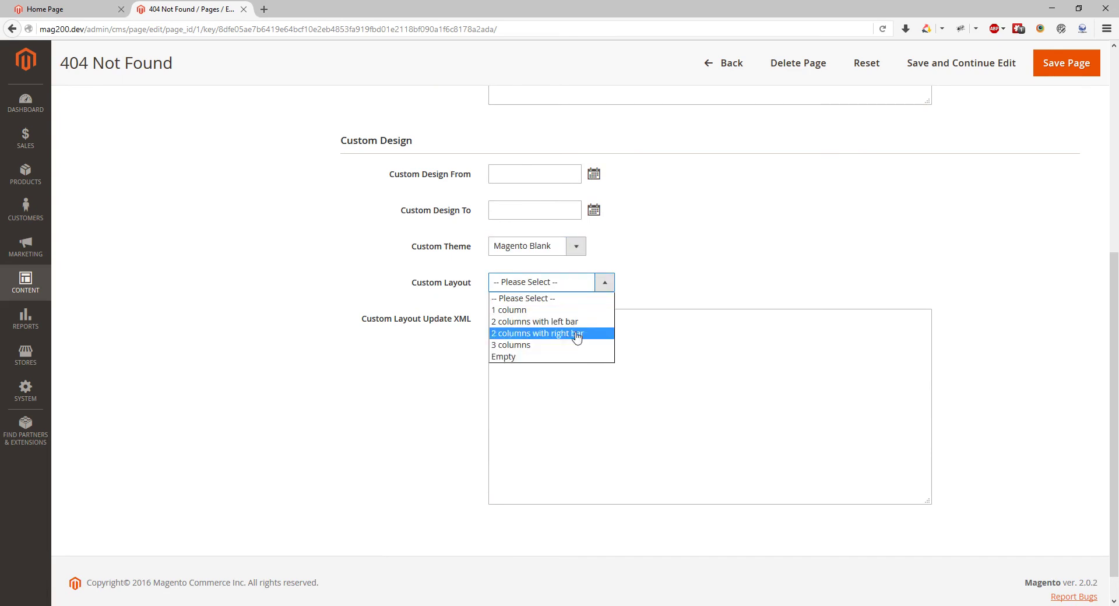
left_click(573, 313)
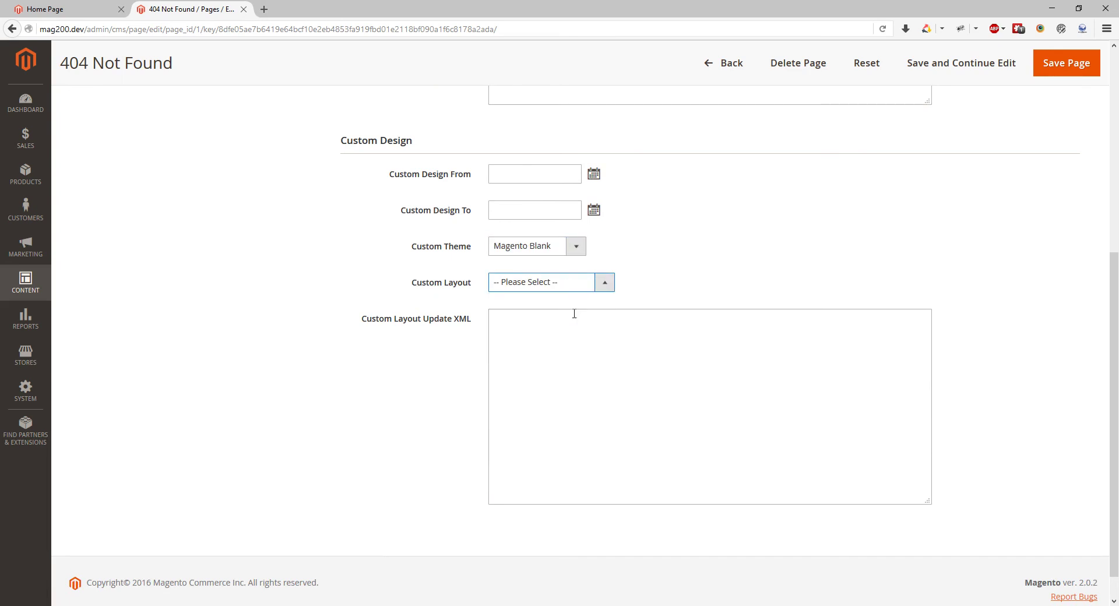
left_click(565, 339)
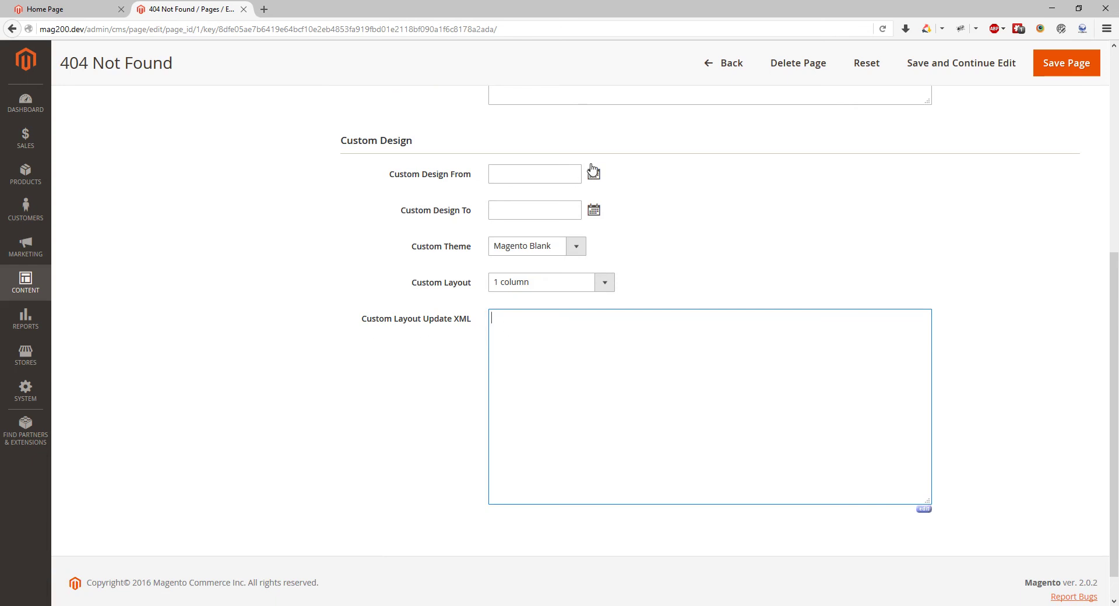
left_click(669, 292)
scroll(606, 302, "up", 5)
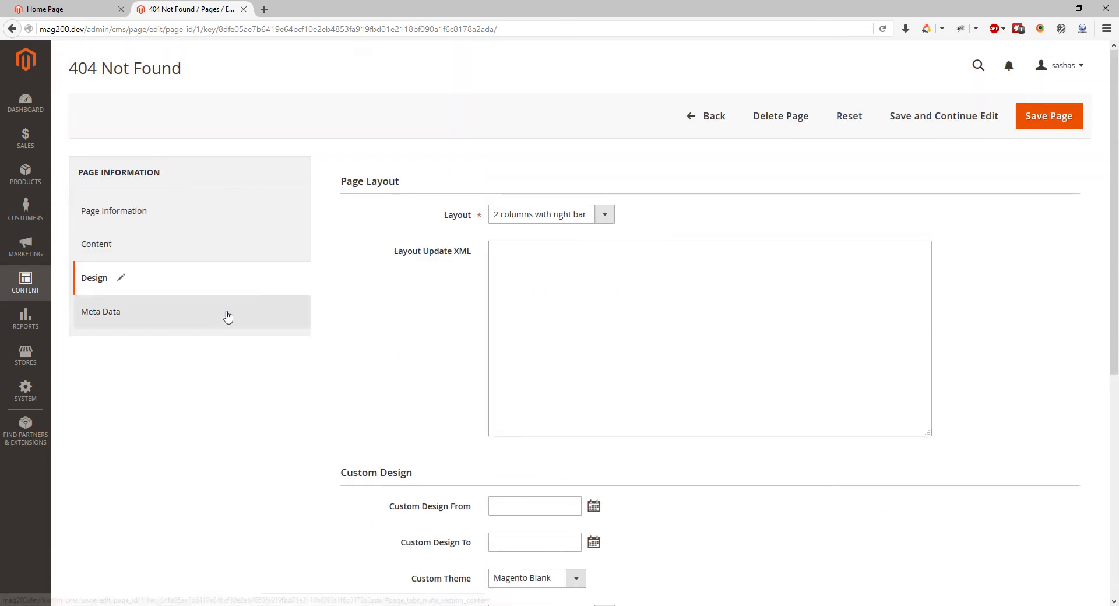
scroll(562, 412, "down", 3)
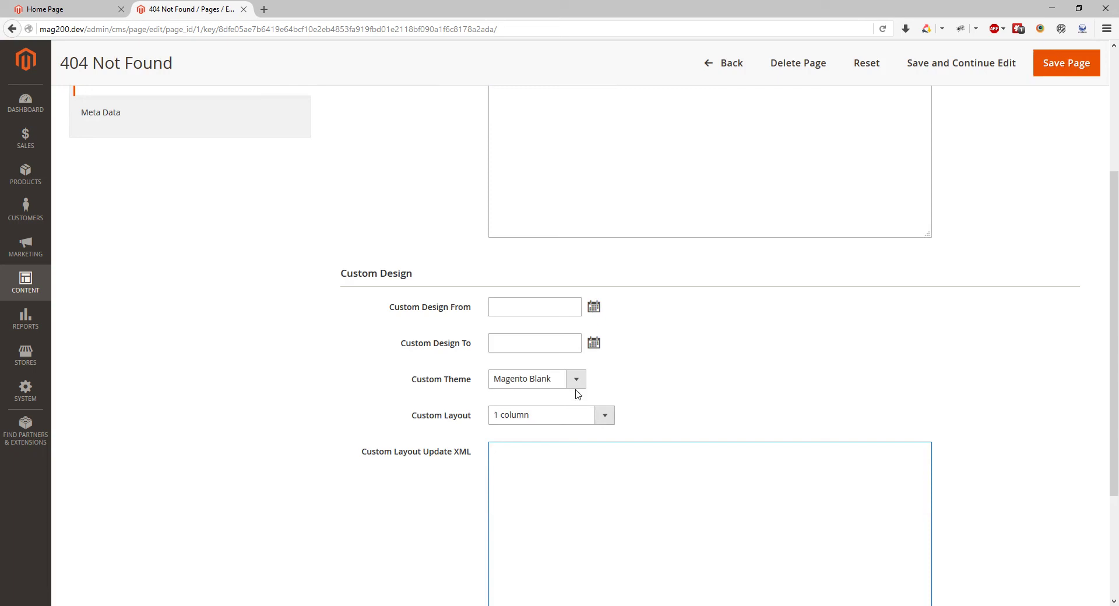
scroll(575, 391, "down", 1)
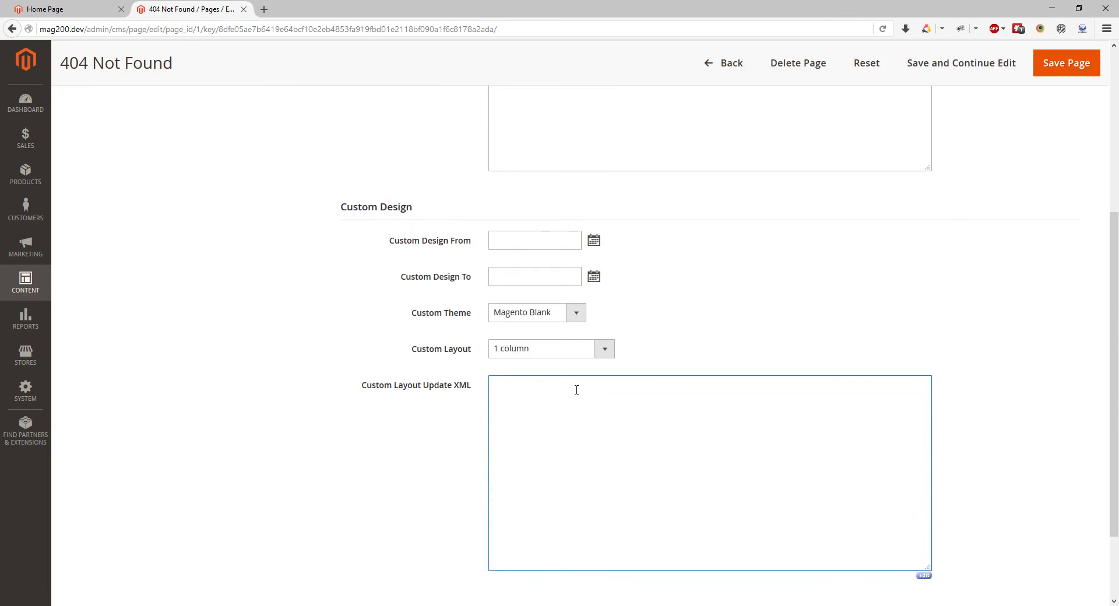
scroll(382, 279, "up", 3)
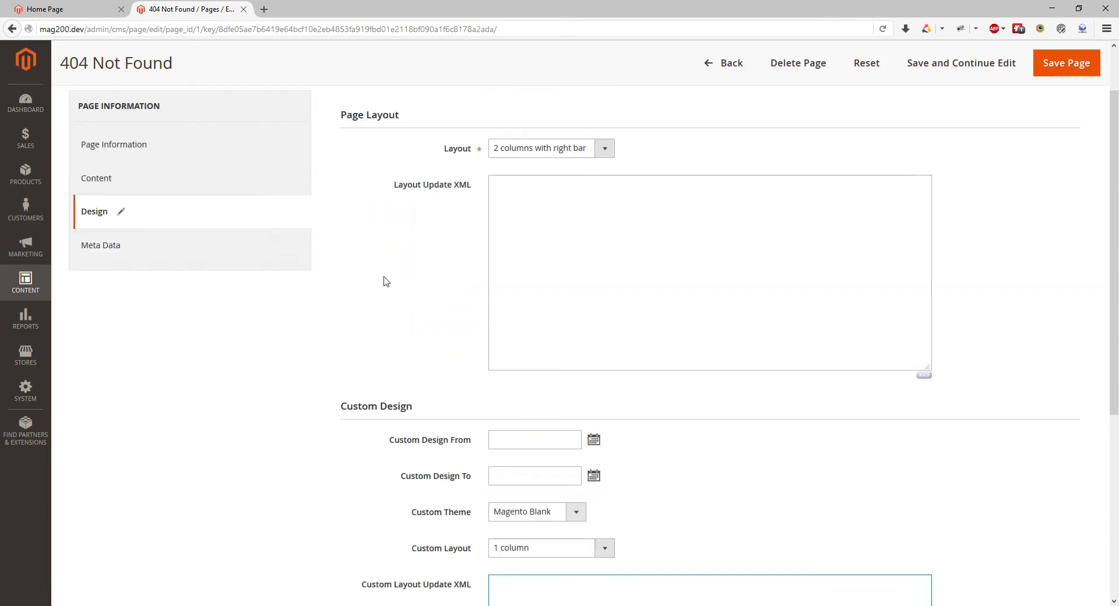
Step: Review the Meta Data keywords 'Page keywords' and description 'Page description'
left_click(264, 245)
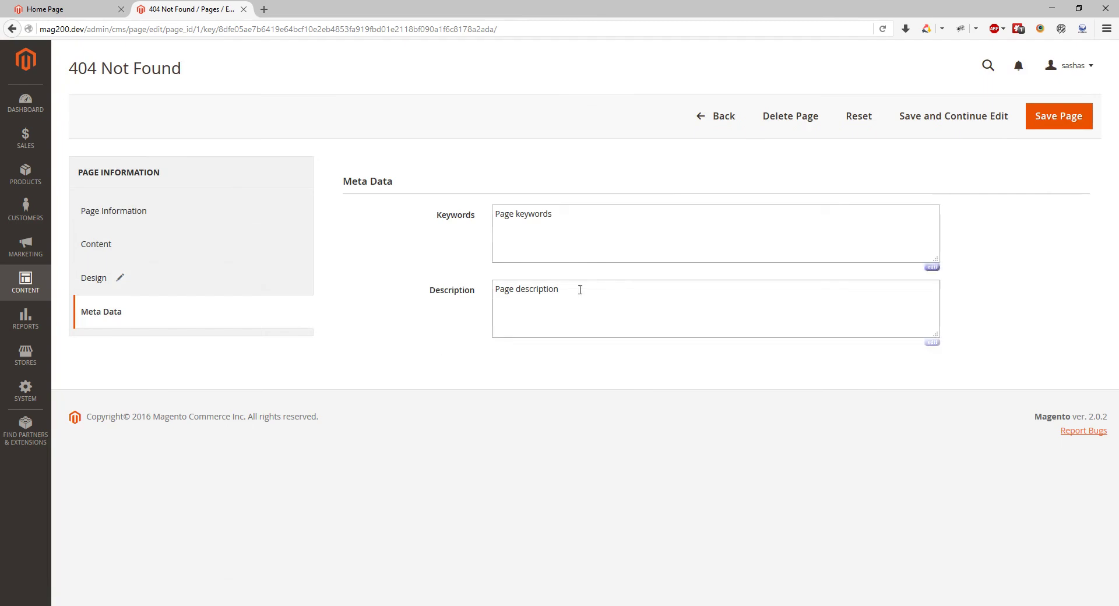
left_click(590, 238)
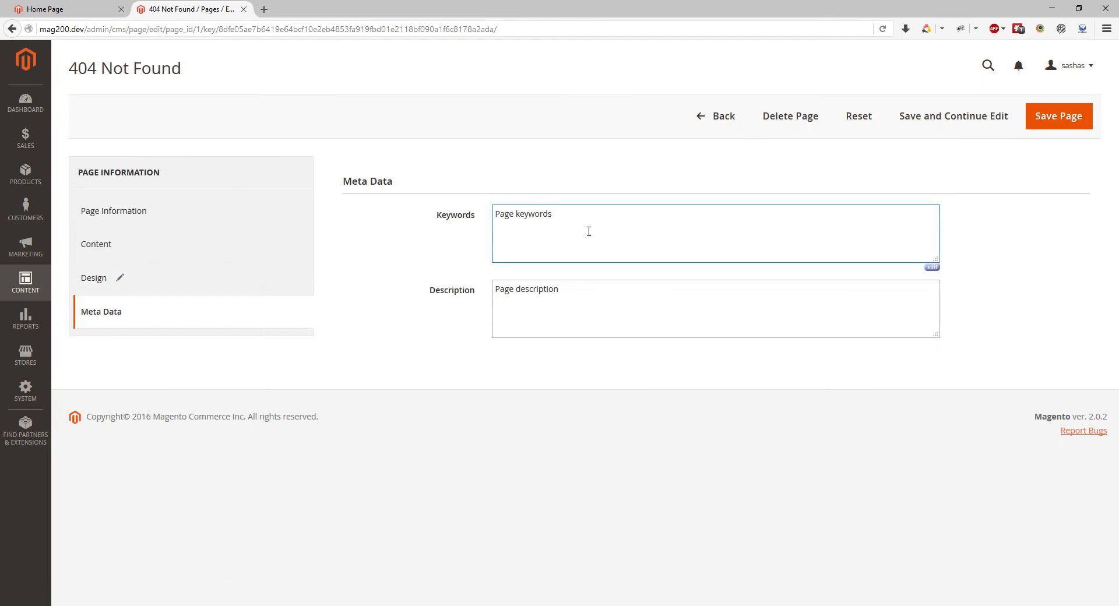
left_click(589, 313)
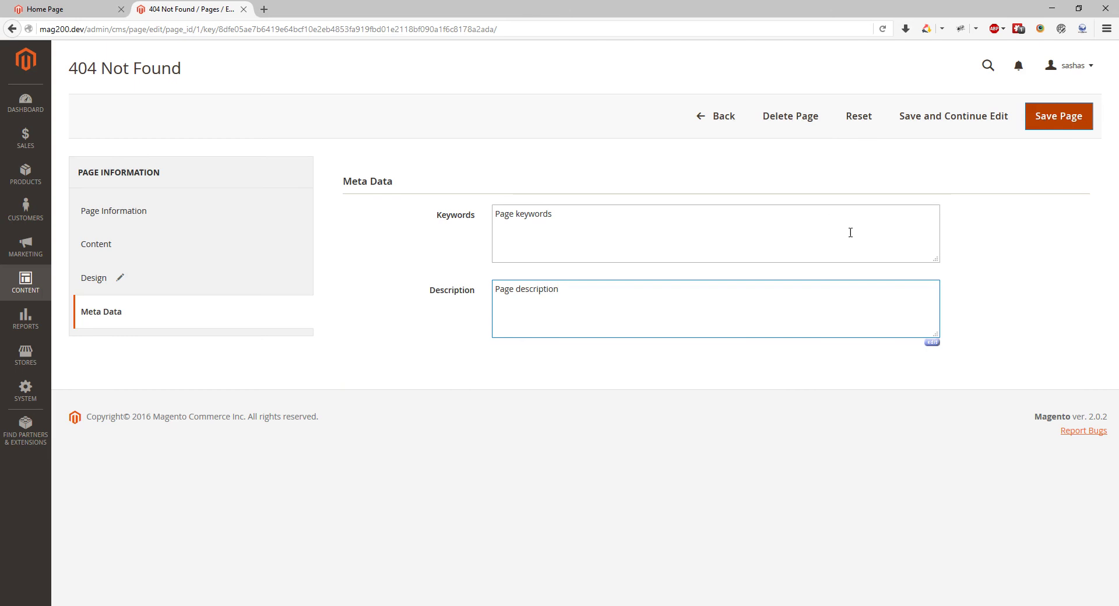
Step: List the CMS blocks and inline-edit Footer Links Block, leaving it Enabled
left_click(29, 294)
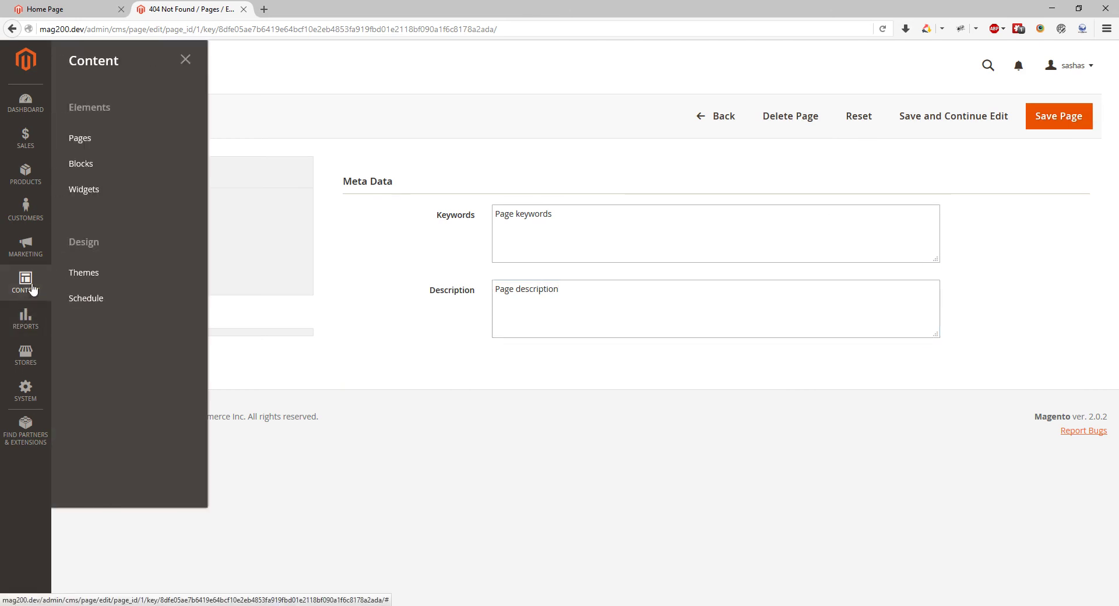
left_click(124, 166)
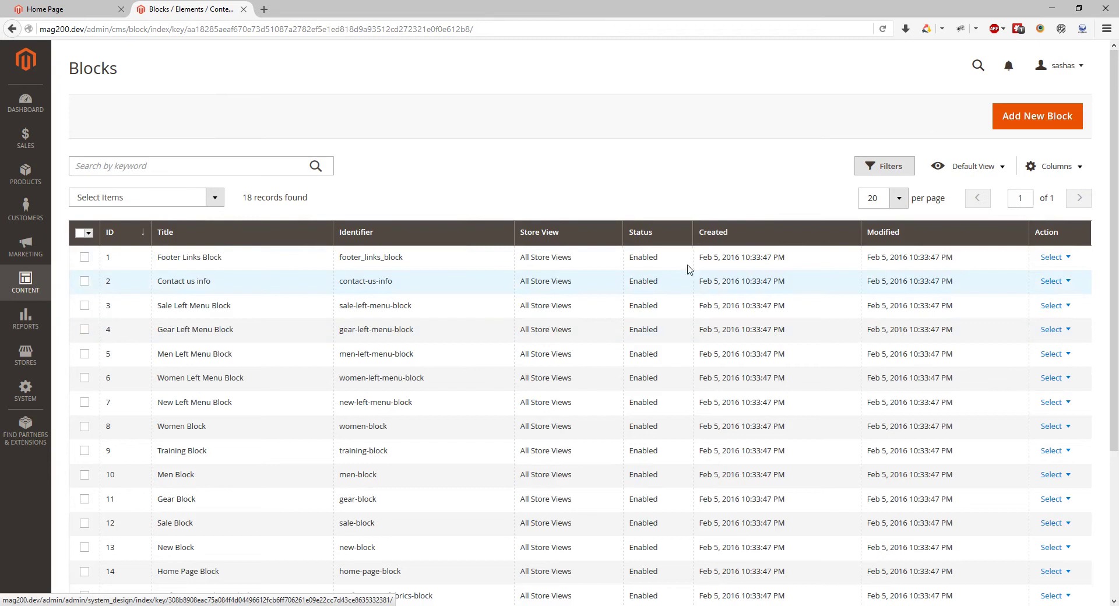
left_click(688, 265)
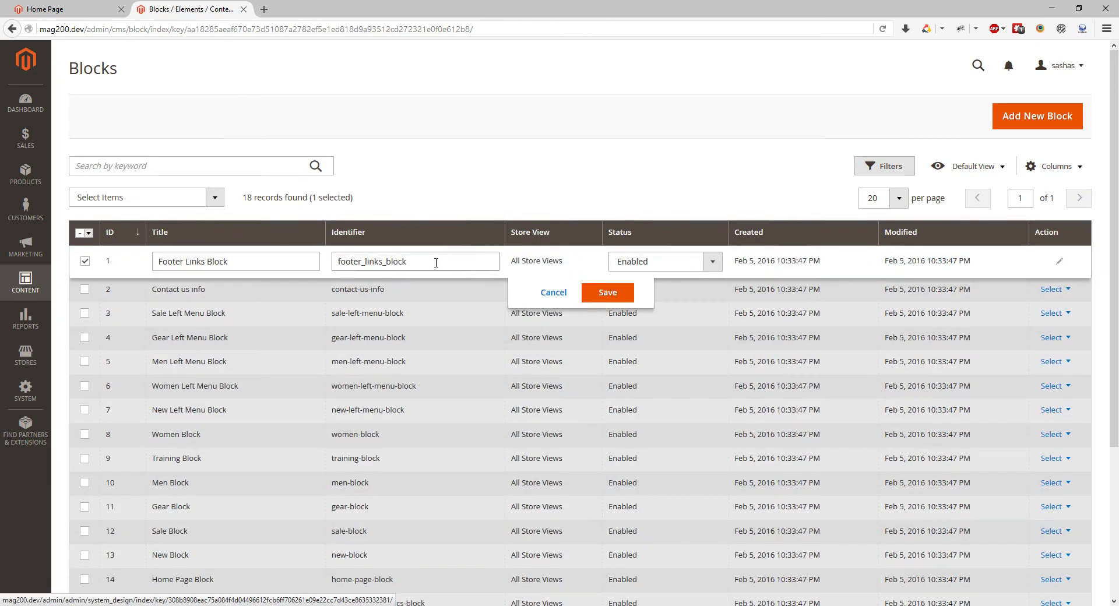
left_click(669, 265)
left_click(669, 267)
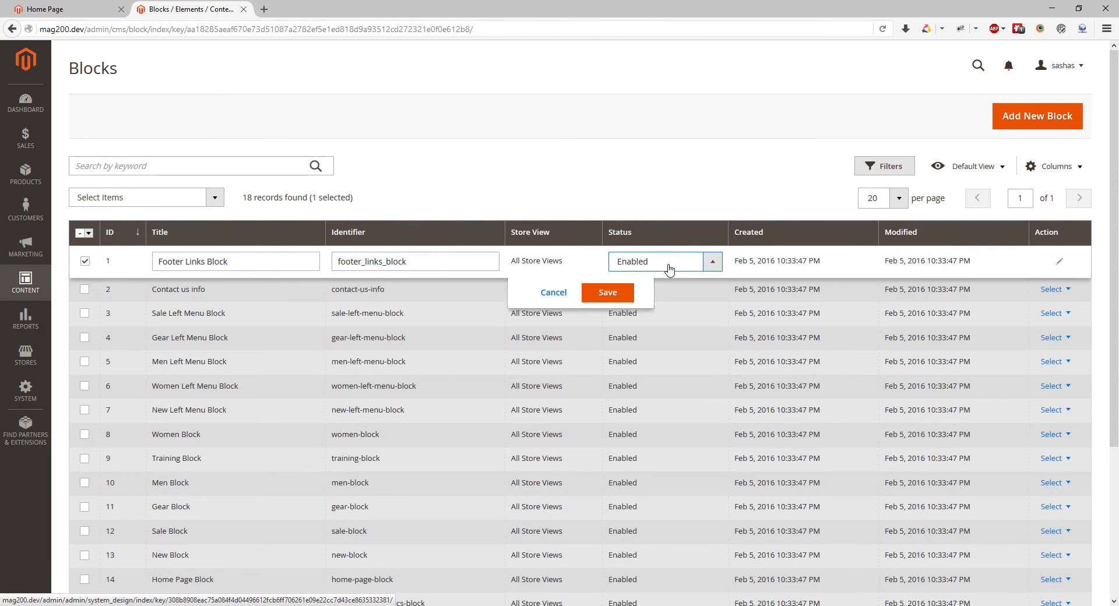
left_click(551, 295)
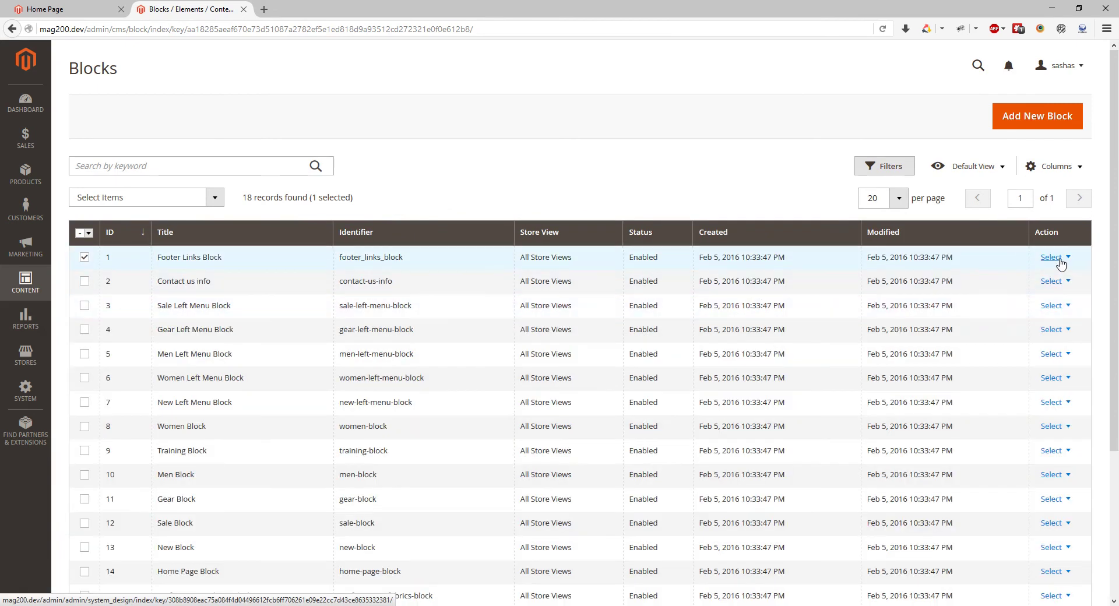
Step: View details of Footer Links Block and Gear Left Menu Block, returning to the Blocks grid each time
left_click(1052, 257)
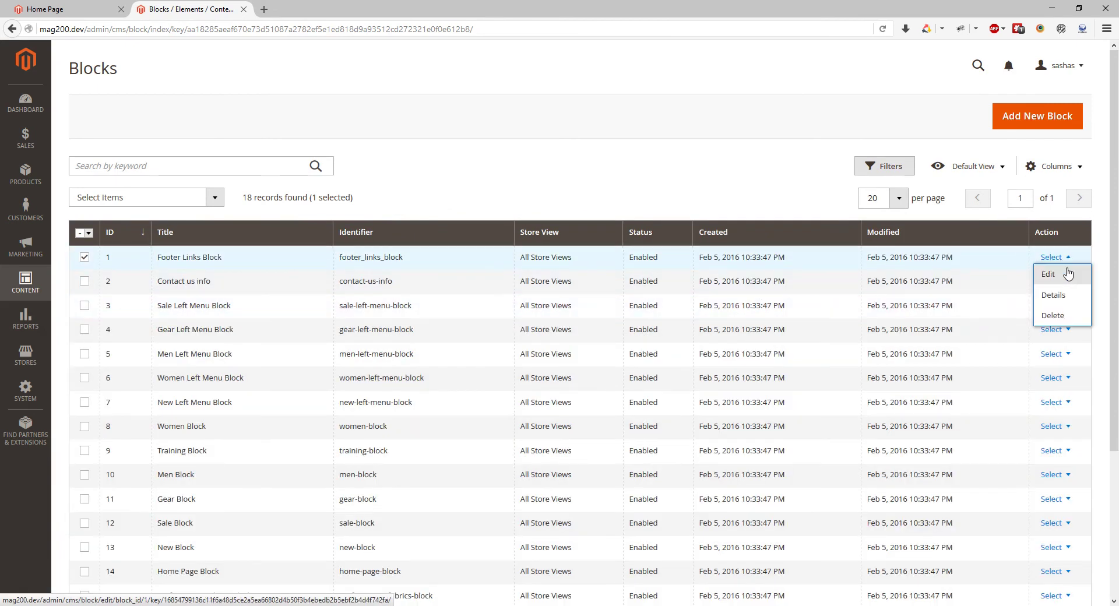
left_click(1059, 307)
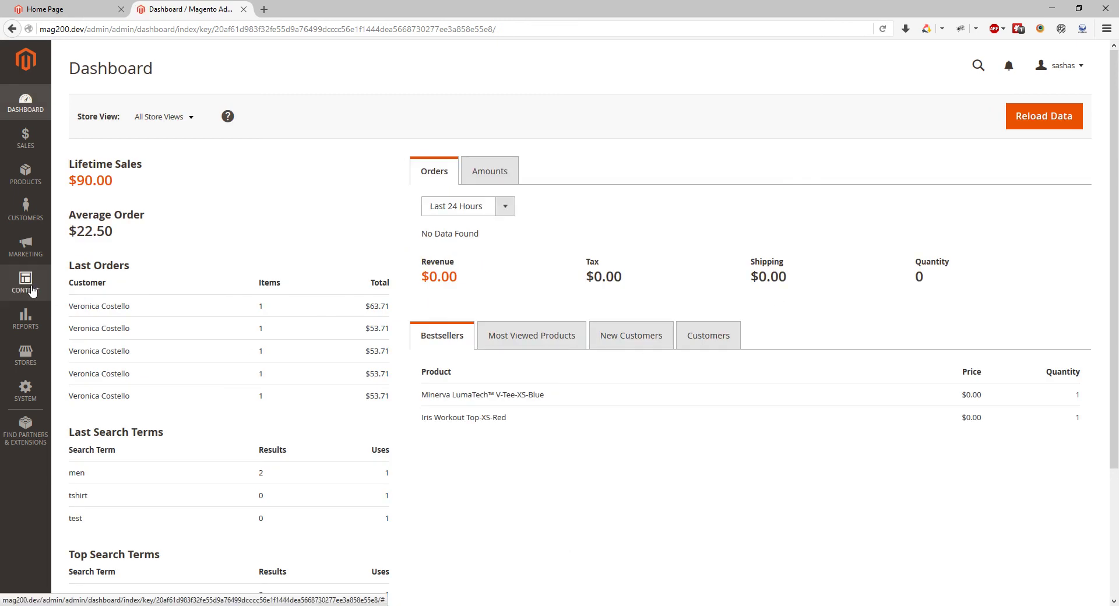
left_click(32, 292)
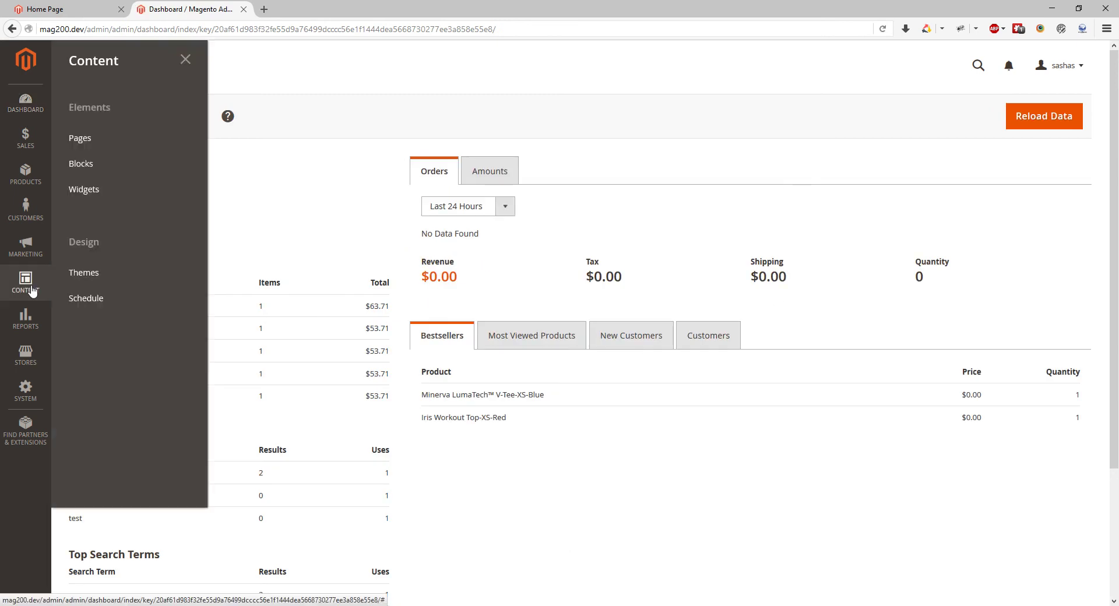
left_click(137, 165)
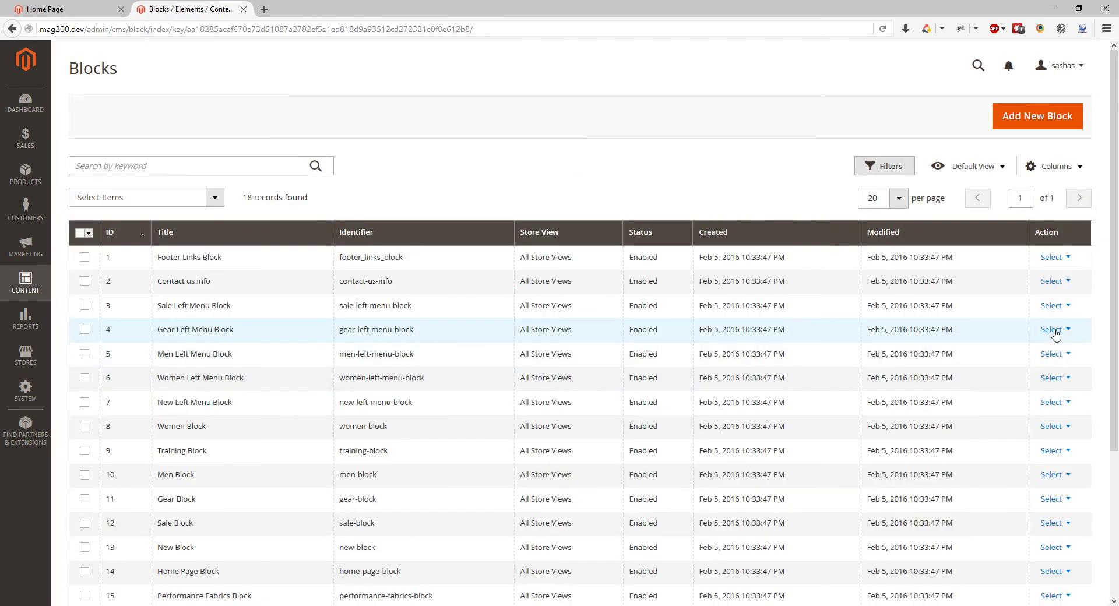
left_click(1053, 329)
left_click(1061, 366)
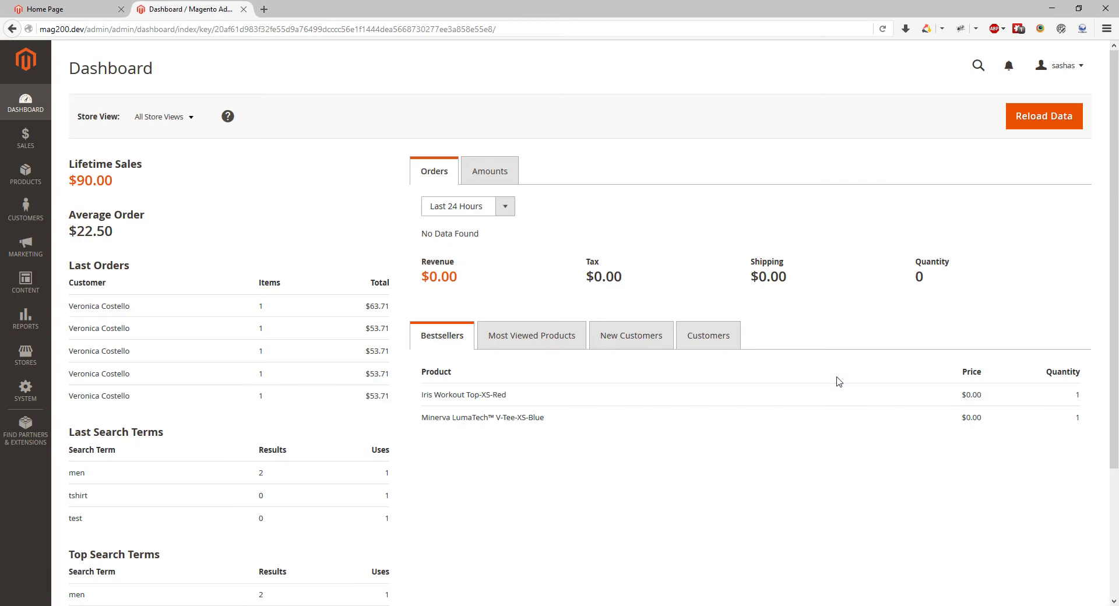
left_click(39, 289)
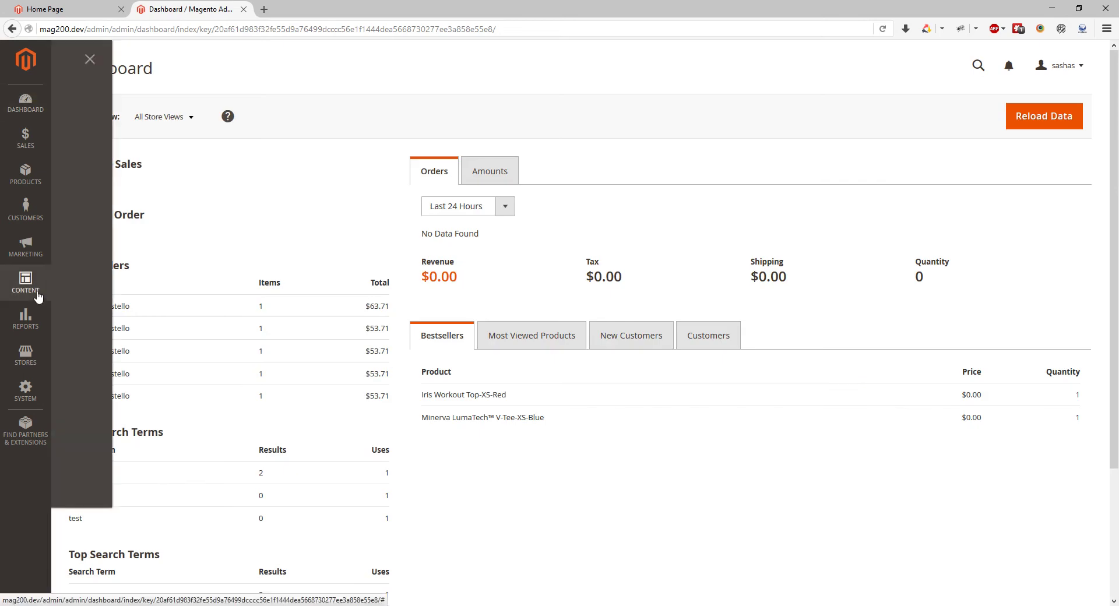
left_click(121, 166)
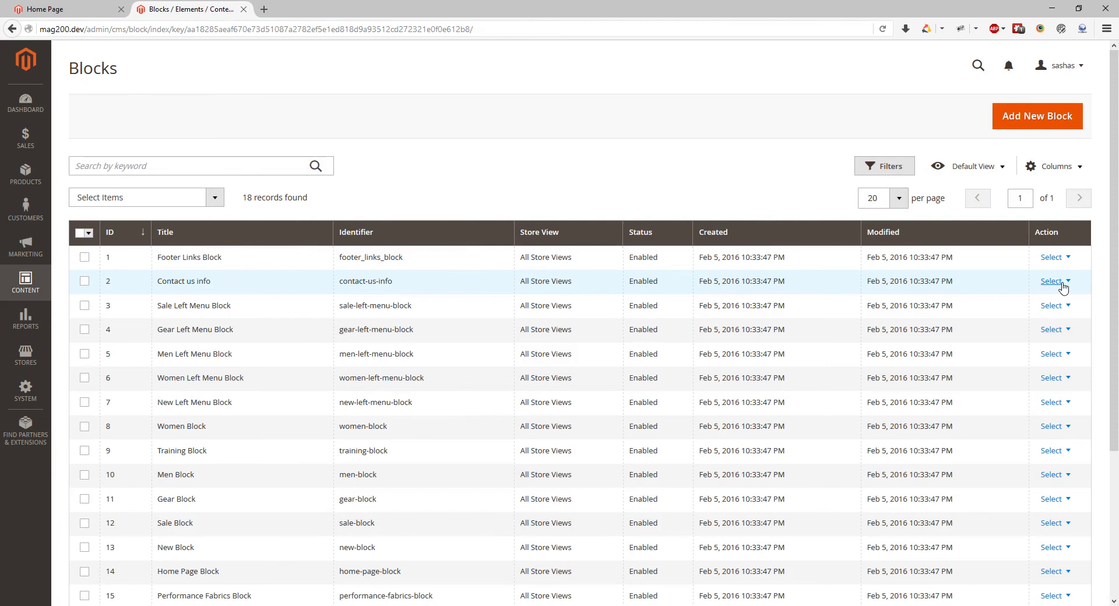
Step: Open the Contact us info block and inspect its title and contact-us-info identifier
left_click(1061, 284)
left_click(1059, 300)
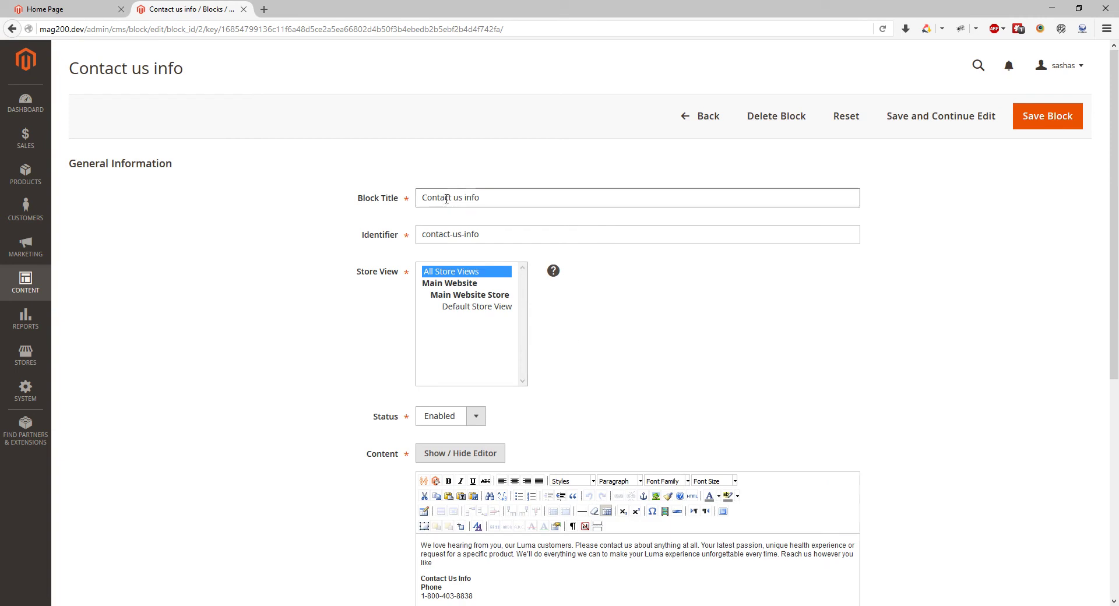
left_click(502, 197)
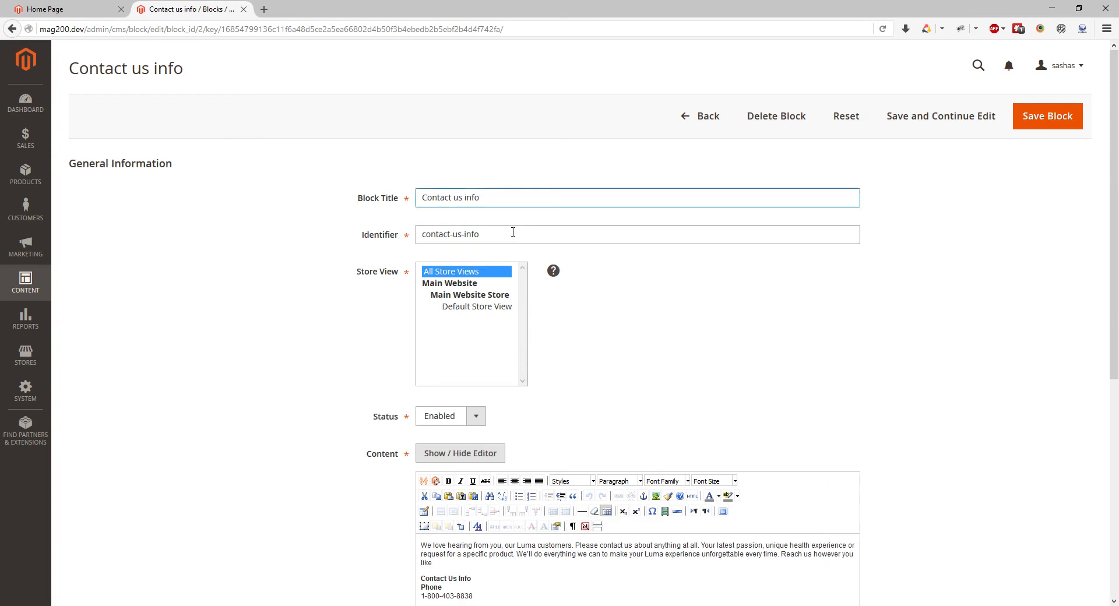
left_click(513, 232)
left_click_drag(509, 233, 417, 232)
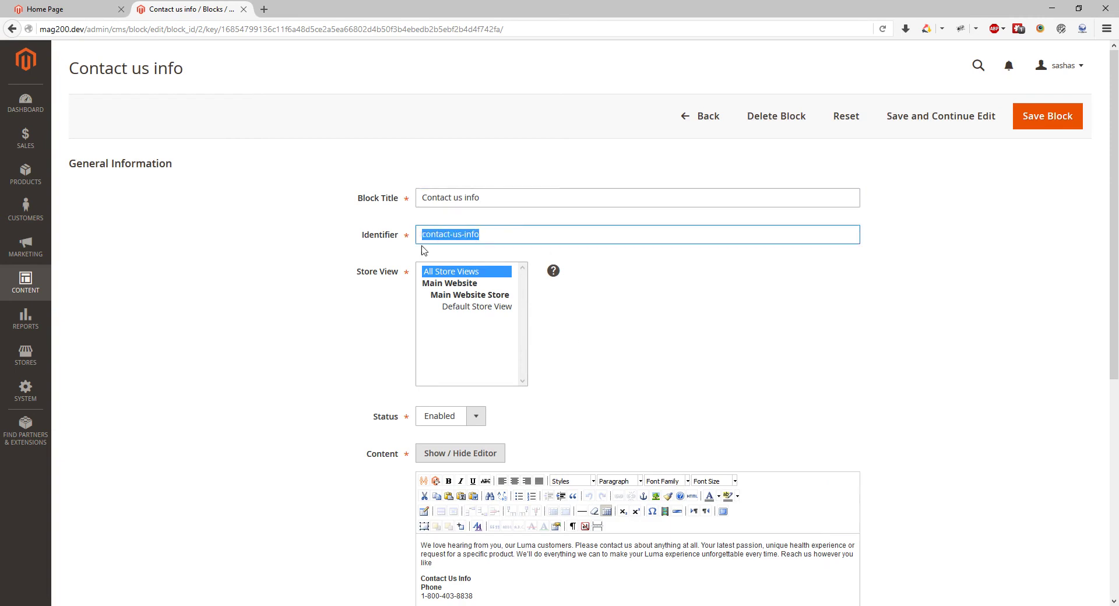
left_click(496, 236)
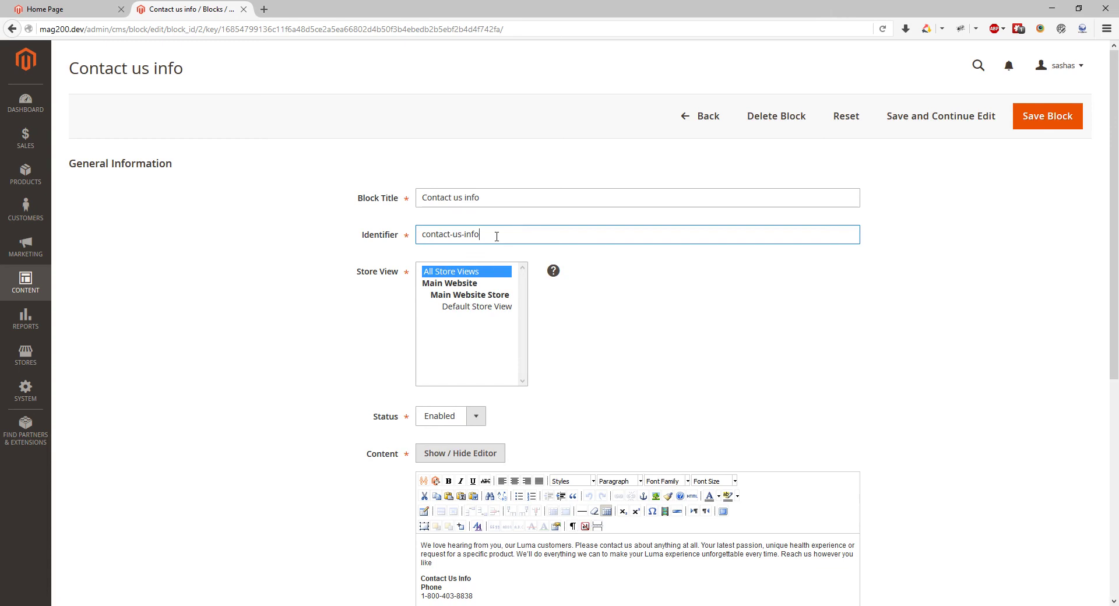
Step: Scroll through the block form, leaving its status Enabled and reviewing the contact text
scroll(496, 236, "down", 2)
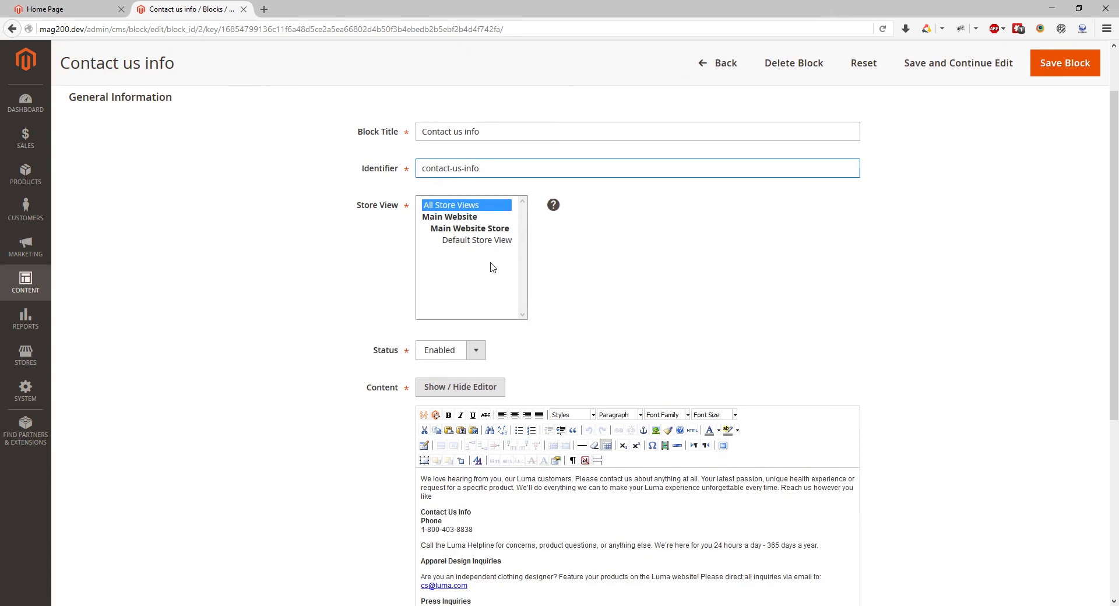
scroll(547, 319, "down", 1)
scroll(548, 320, "down", 1)
left_click(466, 284)
left_click(467, 285)
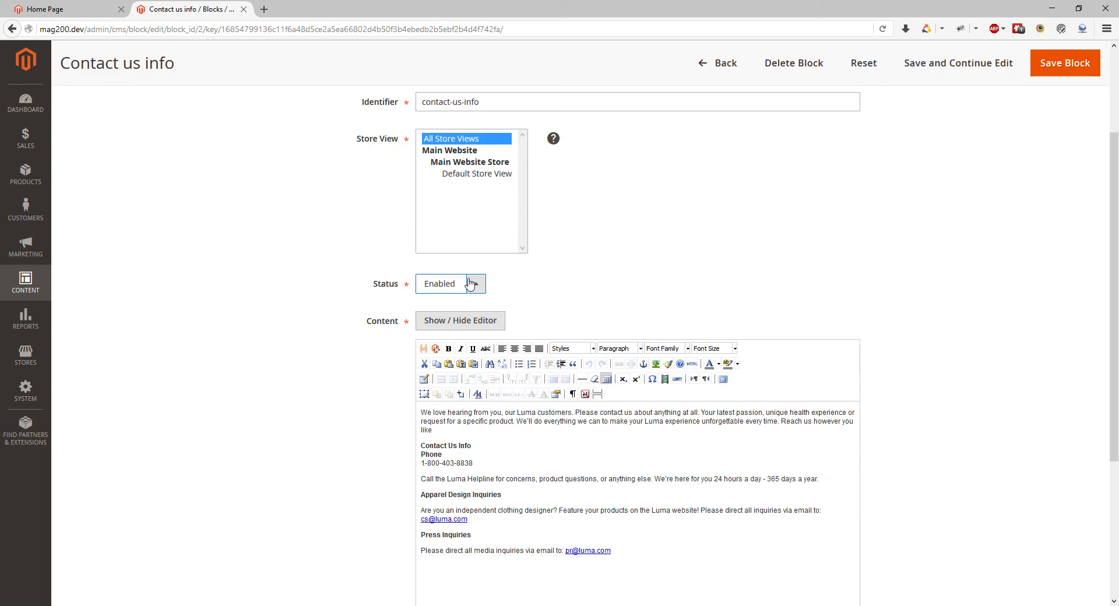
scroll(535, 330, "down", 4)
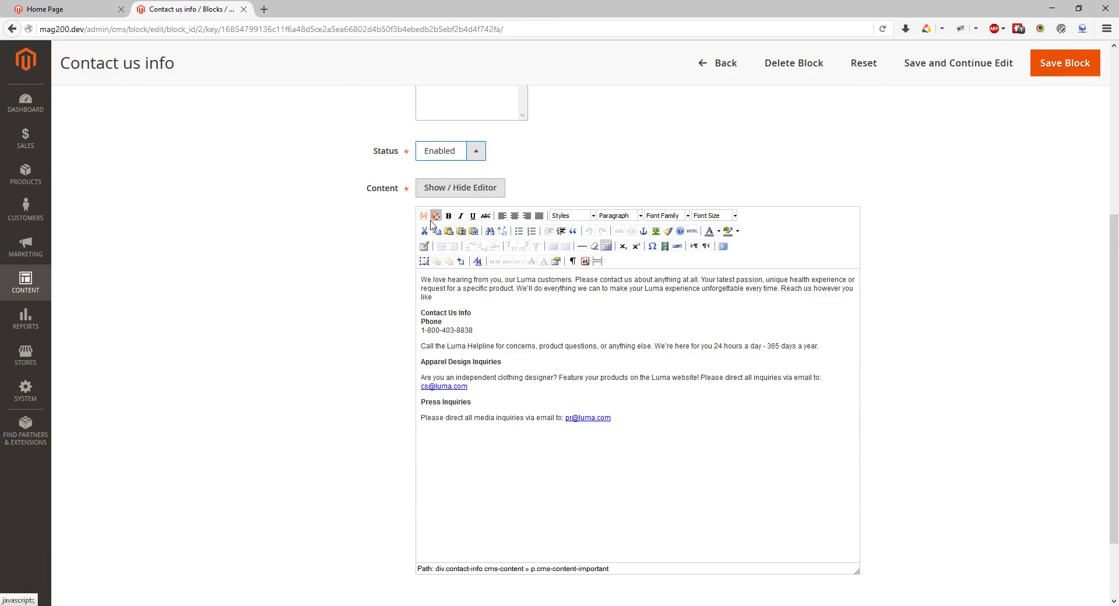
Step: Go to the Widgets list and open Women's Left Menu for editing
left_click(44, 284)
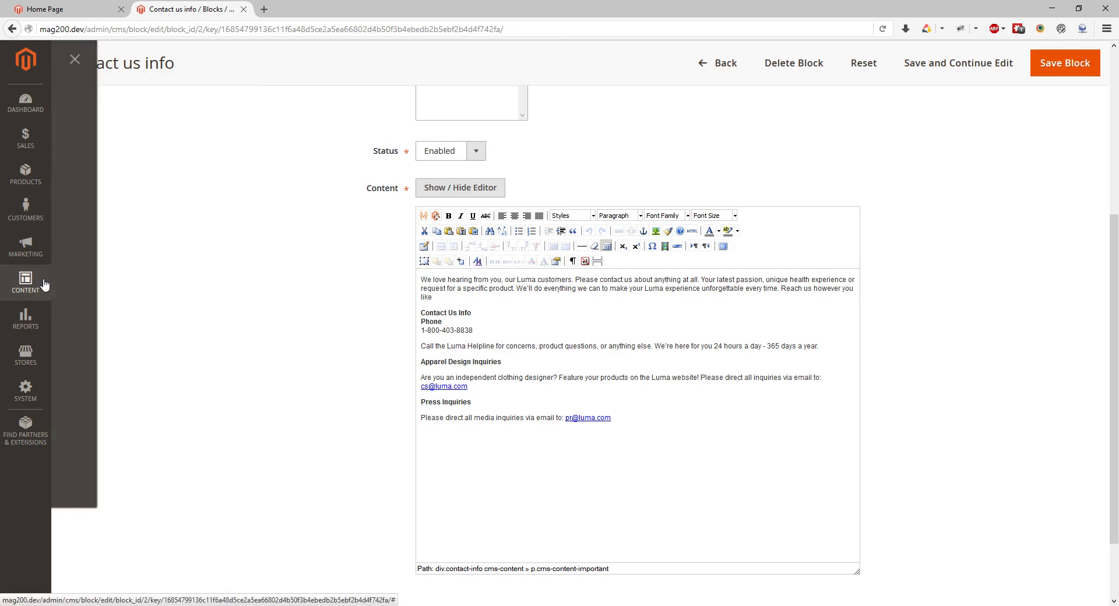
left_click(108, 198)
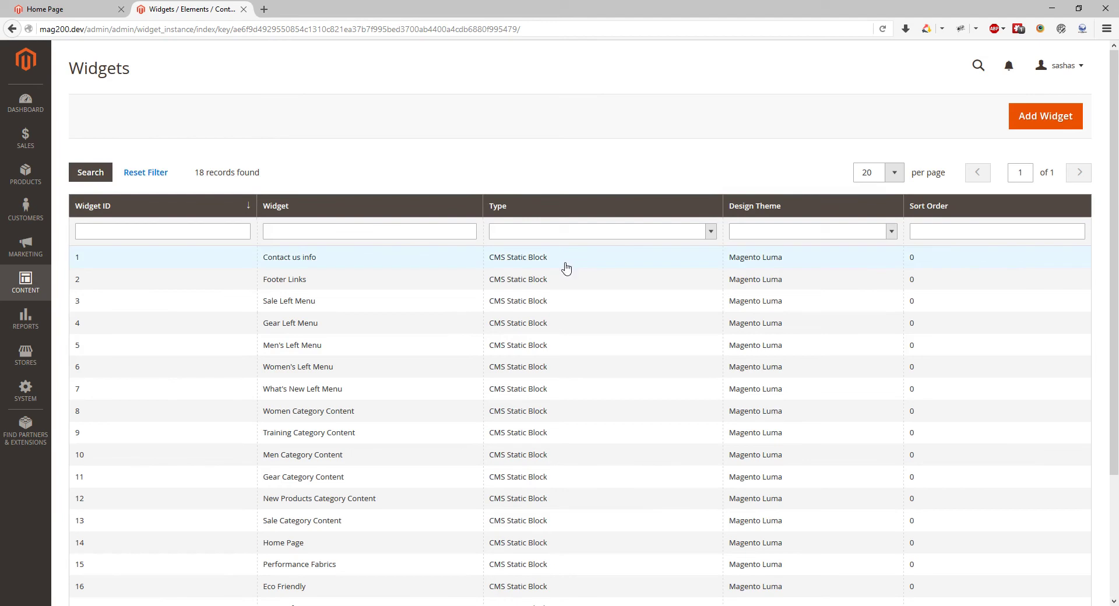
scroll(462, 344, "down", 2)
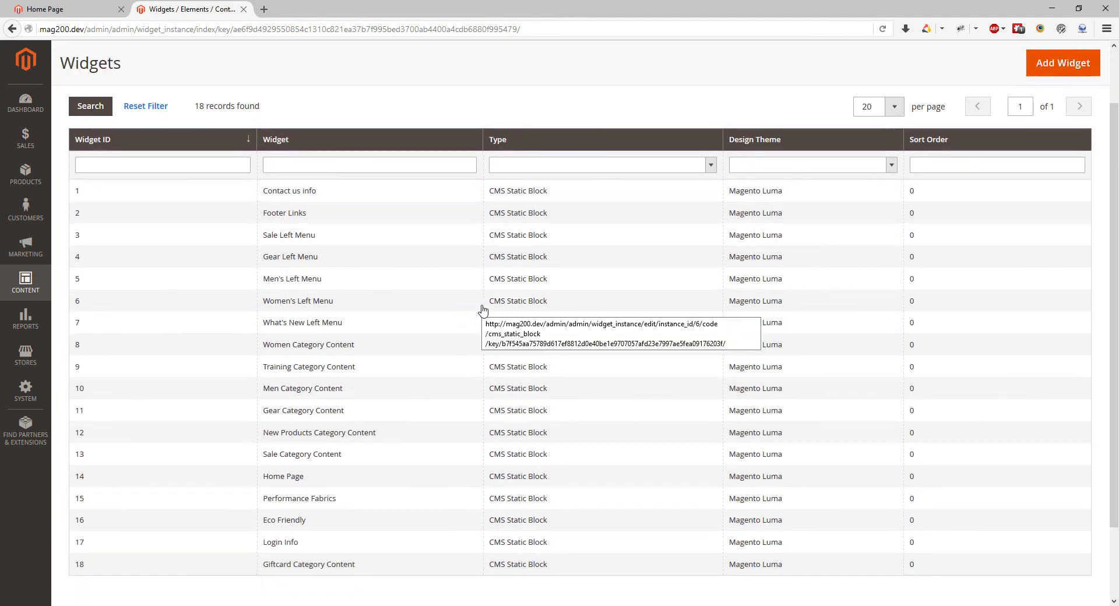
left_click(452, 311)
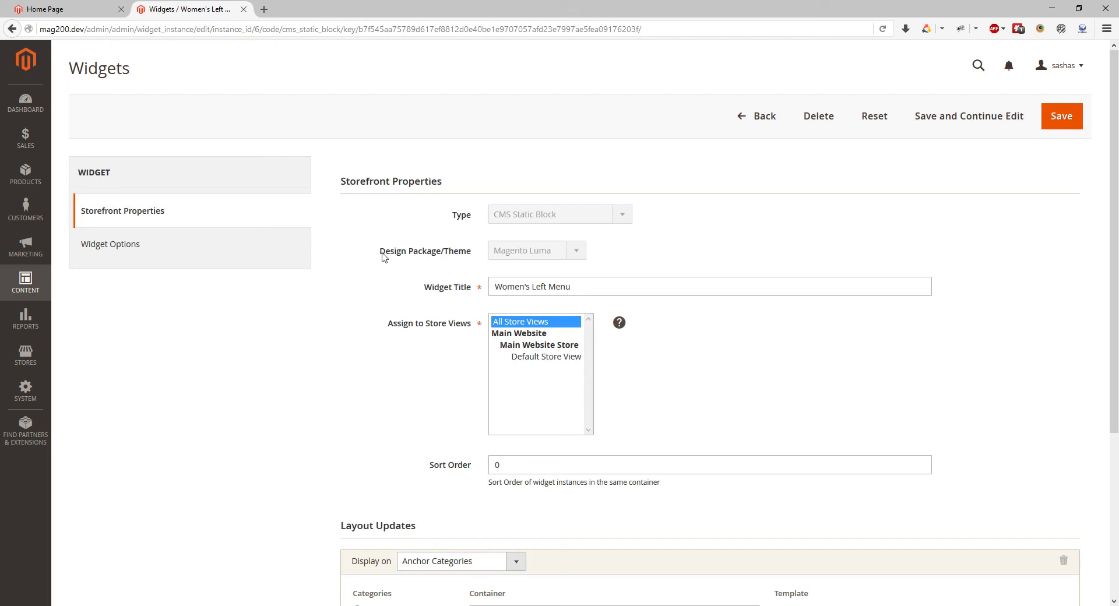
Step: Review the widget title, store view assignment and sort order 0, then list the Display on choices
left_click_drag(383, 257, 469, 260)
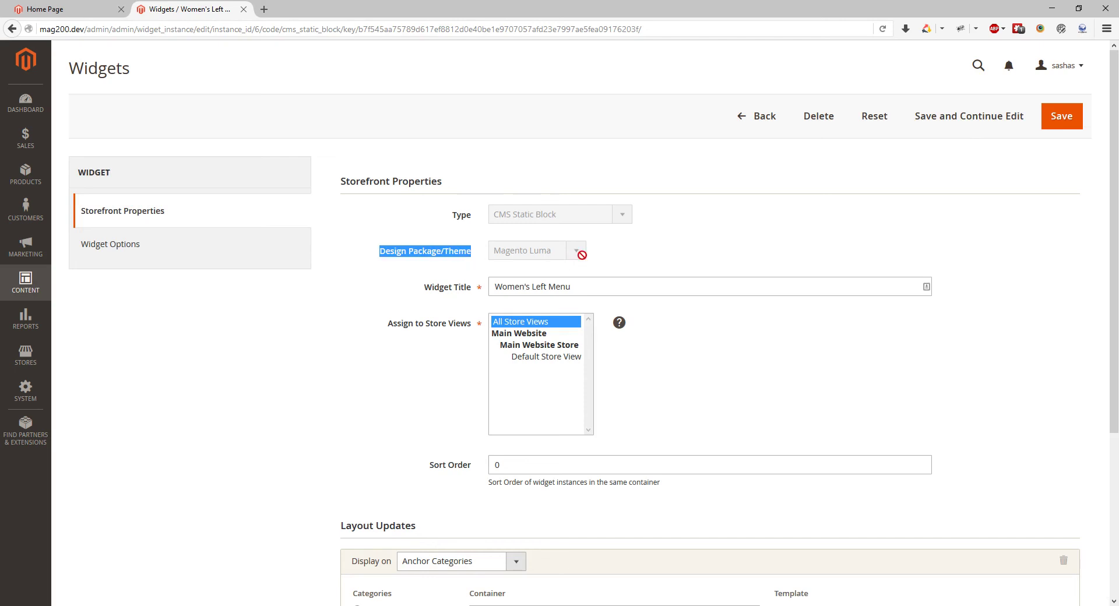
left_click(584, 284)
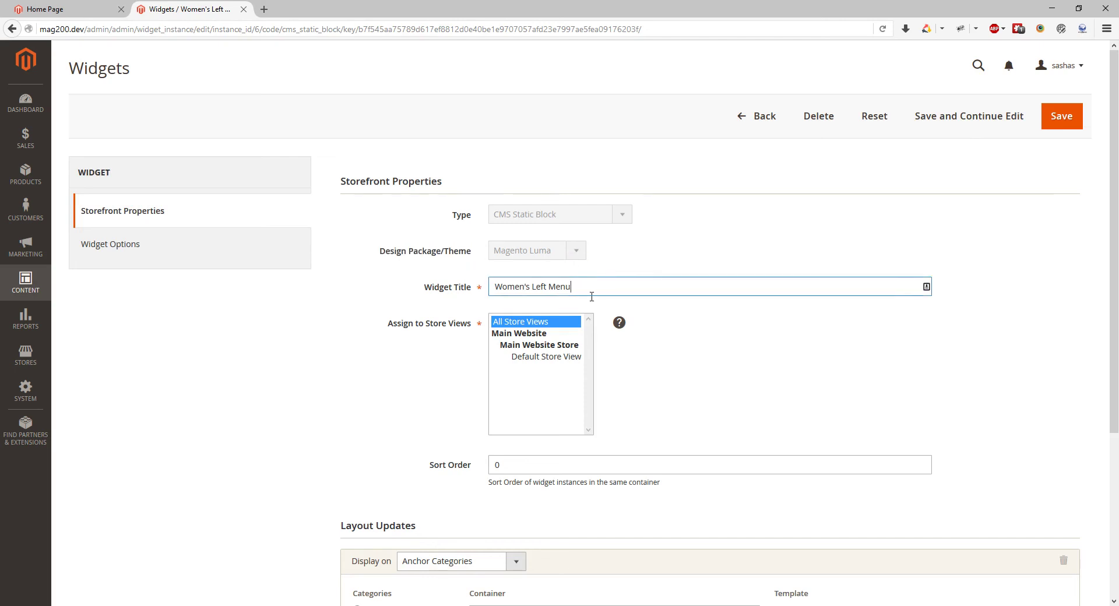
scroll(591, 296, "down", 1)
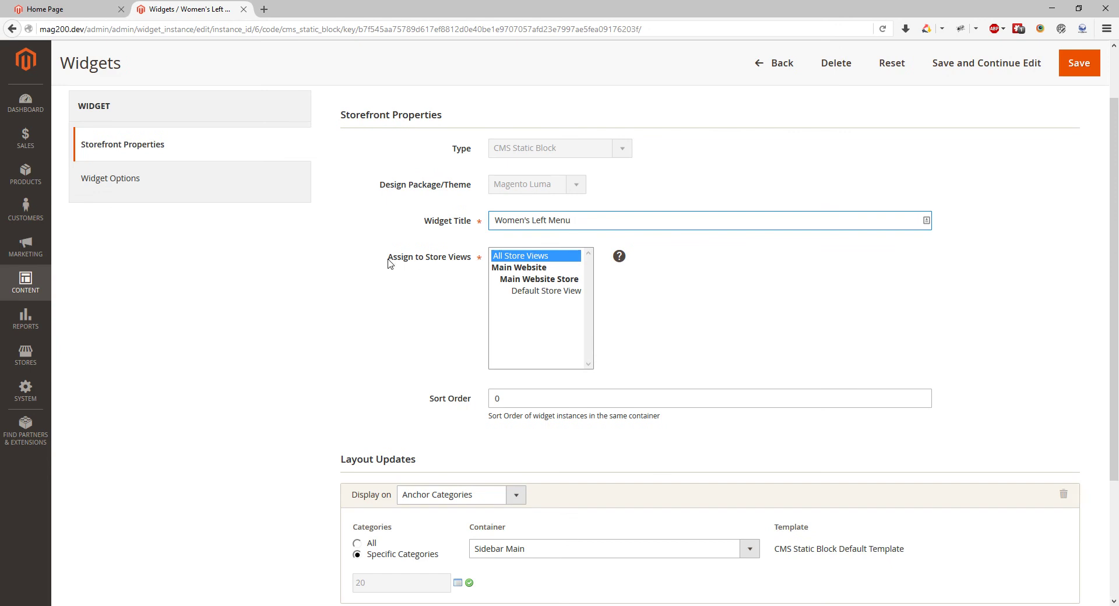
left_click_drag(389, 264, 471, 265)
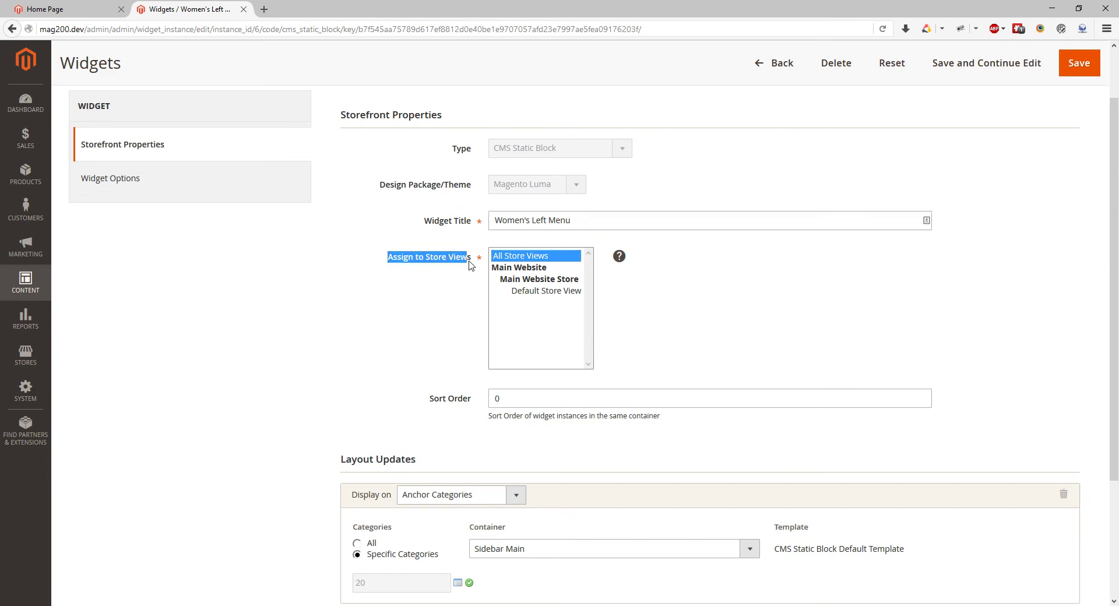
left_click(515, 399)
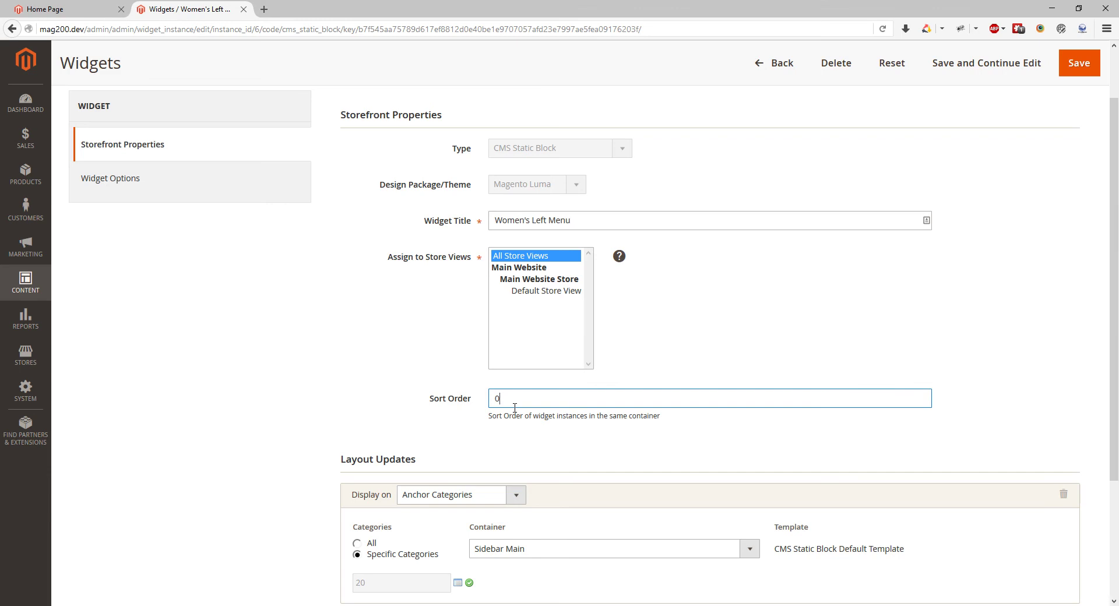
scroll(514, 408, "down", 3)
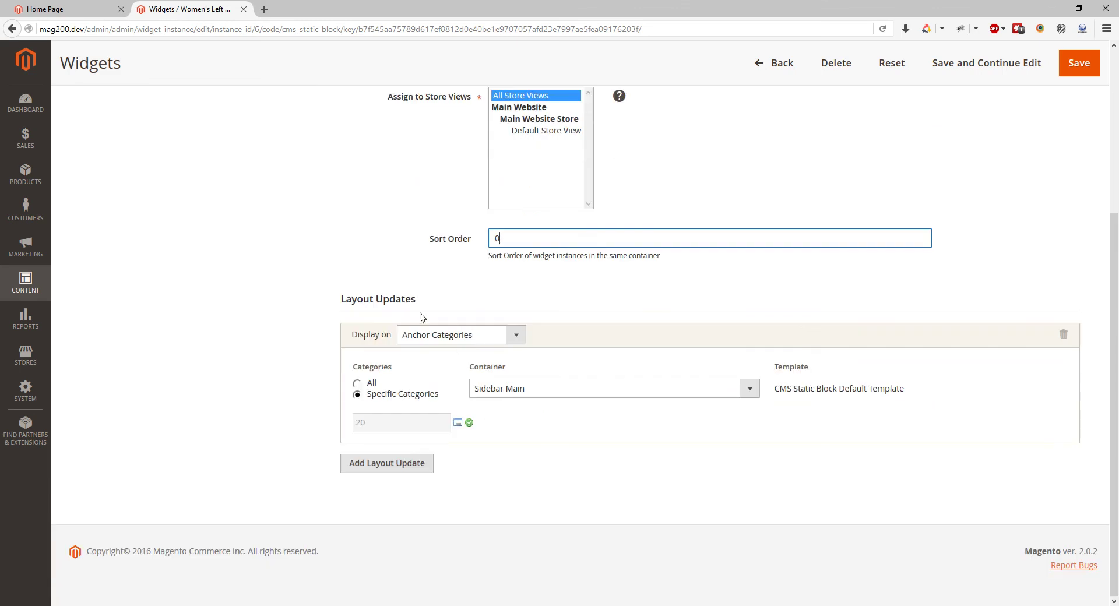
left_click(516, 337)
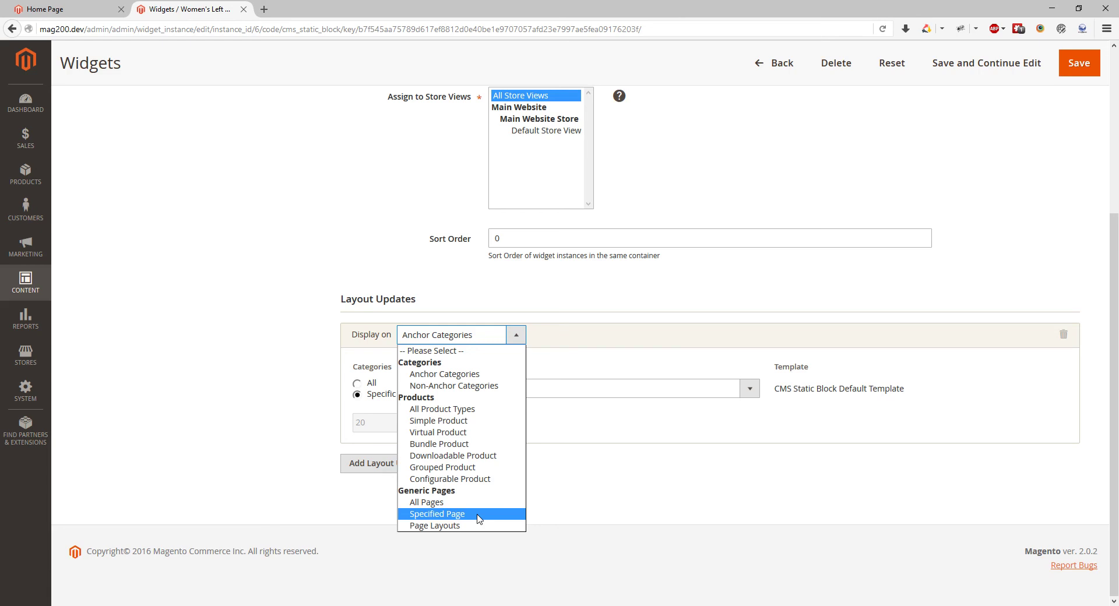
left_click(506, 340)
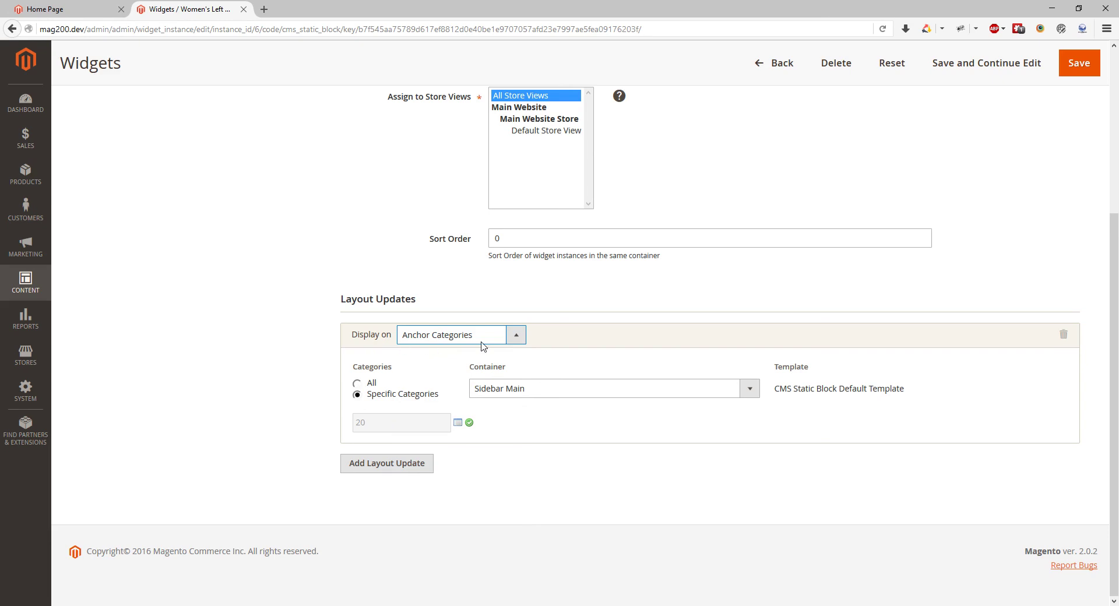
scroll(361, 390, "up", 1)
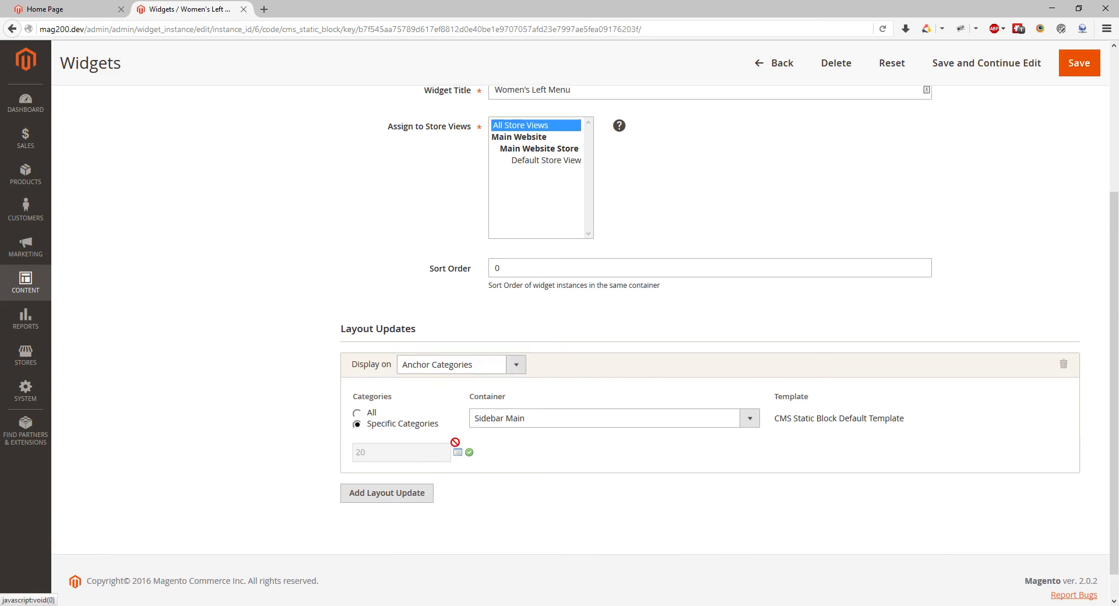
left_click(536, 425)
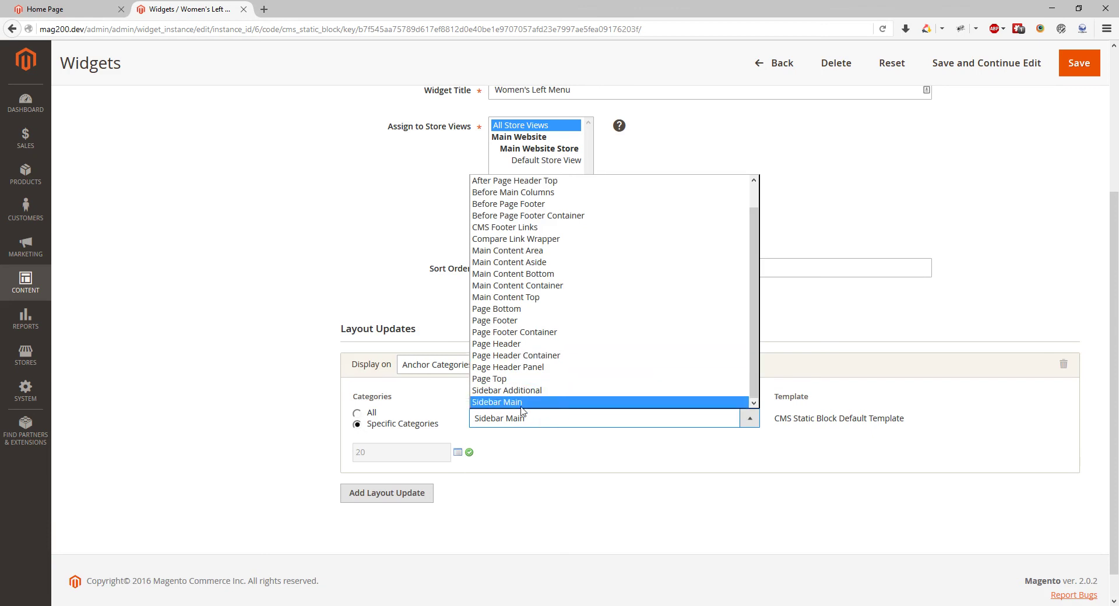
scroll(539, 401, "up", 1)
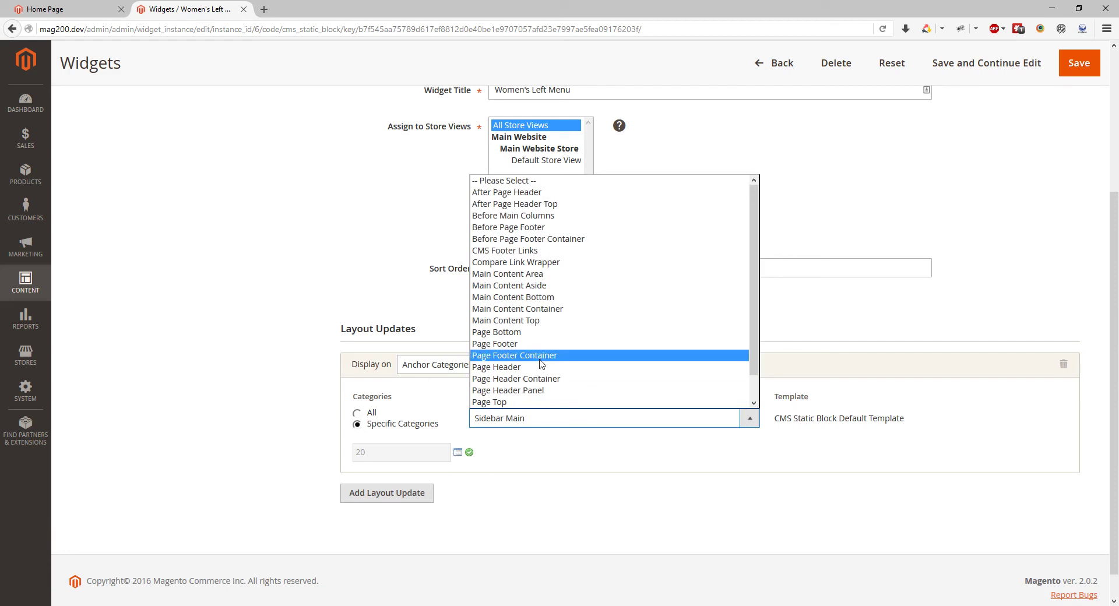
scroll(557, 295, "down", 1)
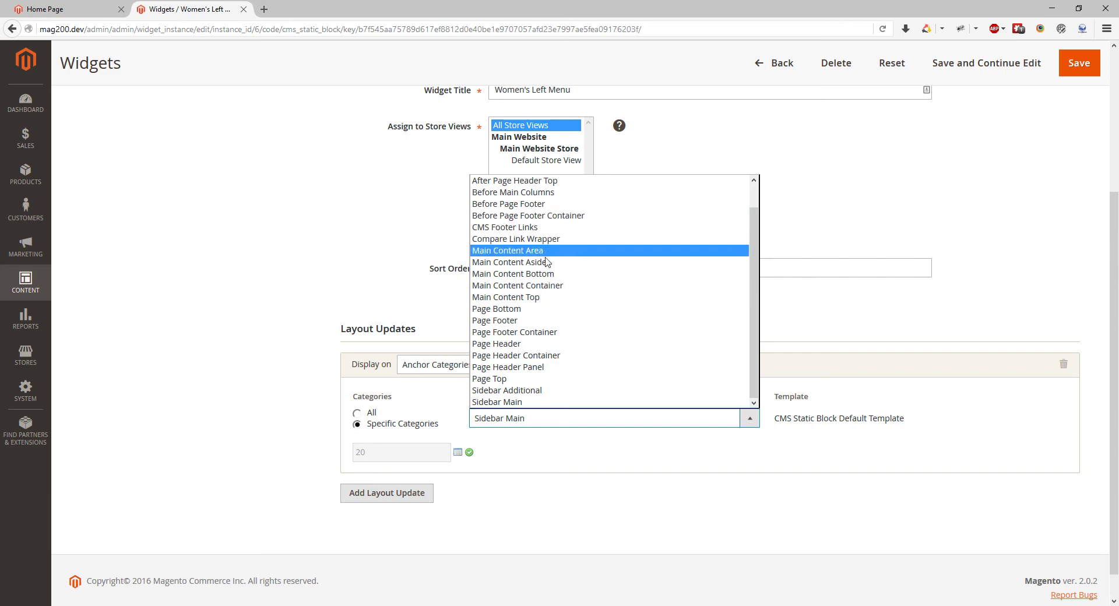
scroll(554, 316, "up", 1)
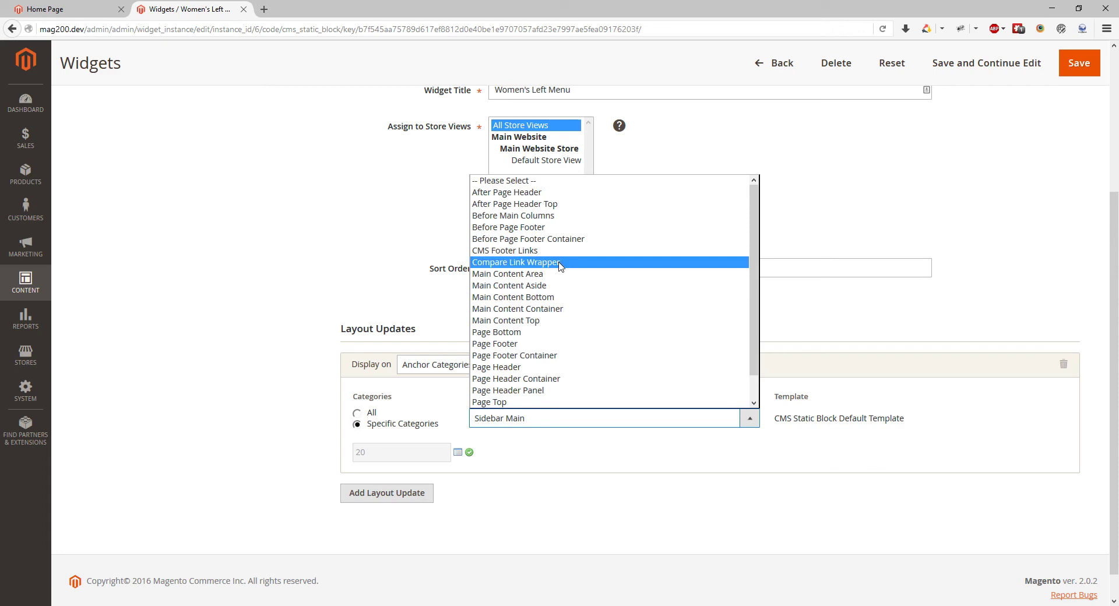
left_click(849, 452)
Step: Check the Women's Left Menu widget options, confirming Women Left Menu Block stays assigned, without changing anything
scroll(332, 318, "up", 4)
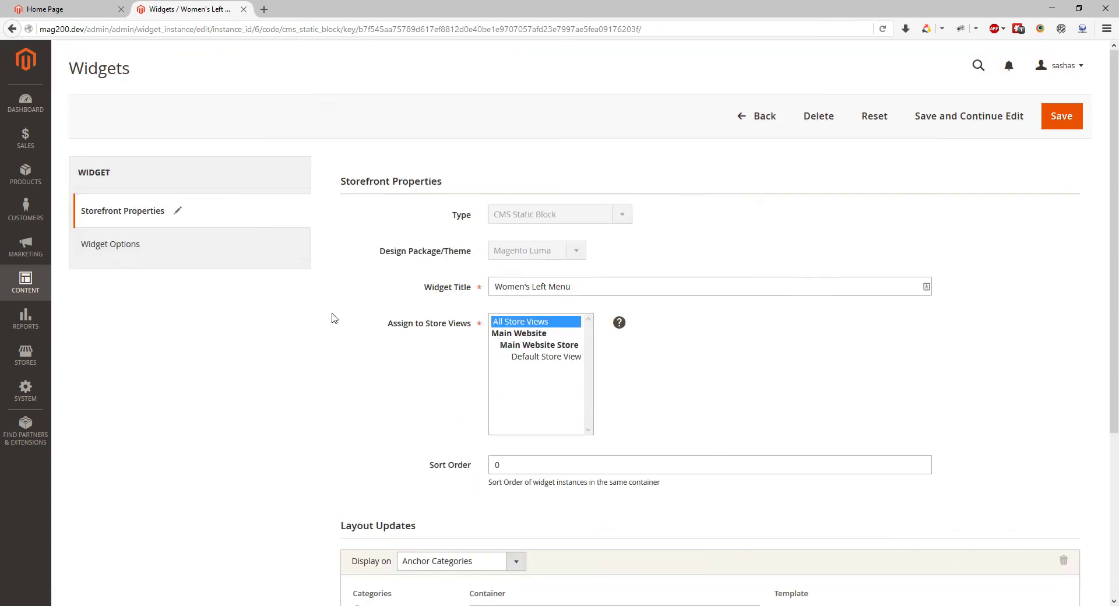
left_click(199, 257)
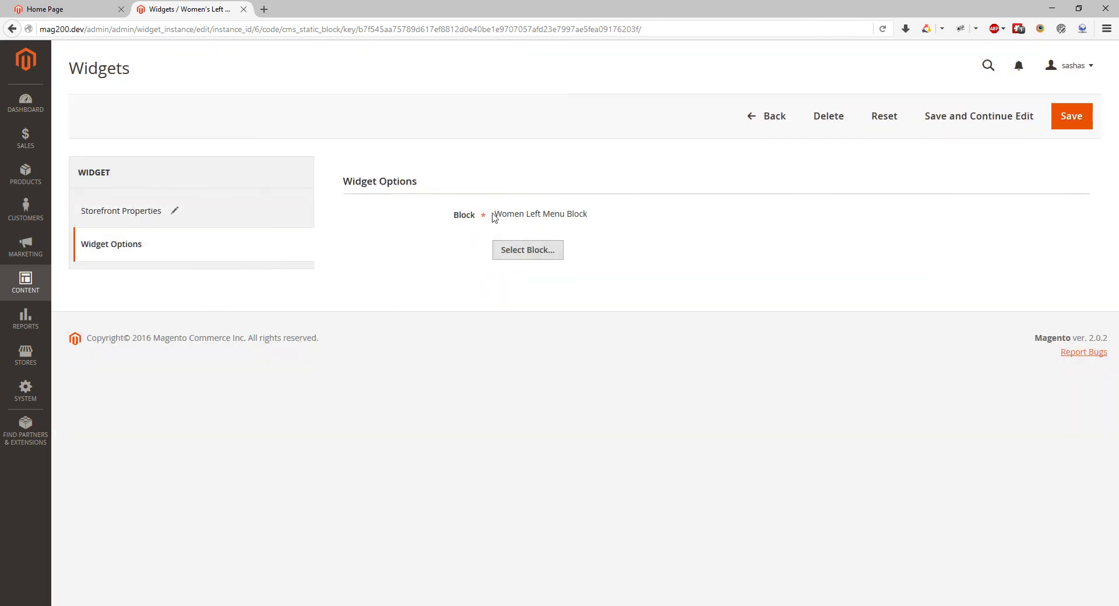
left_click_drag(495, 216, 591, 219)
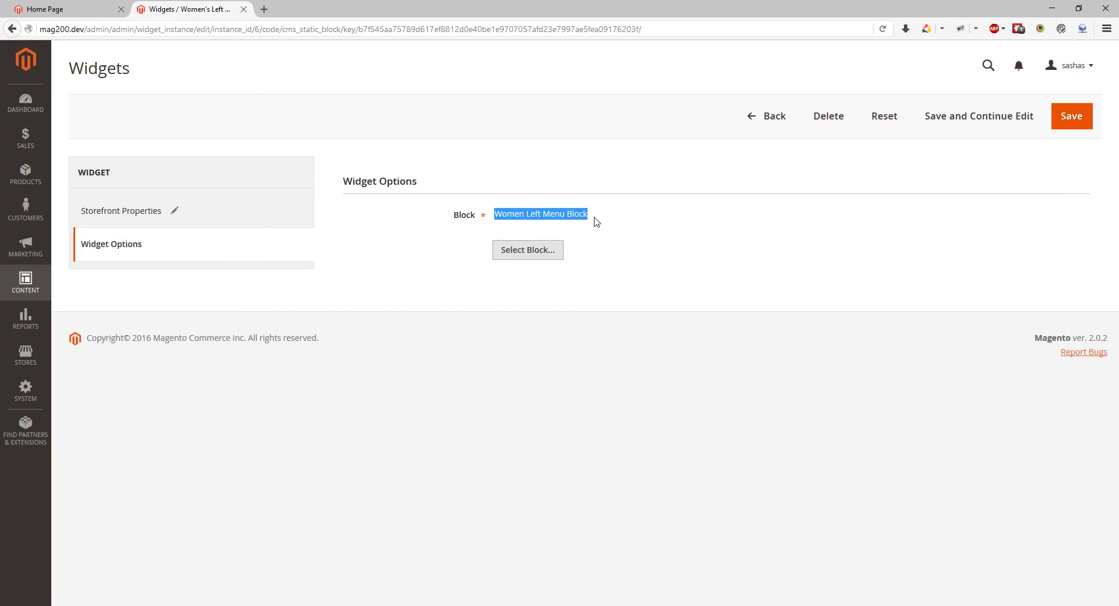
left_click(529, 257)
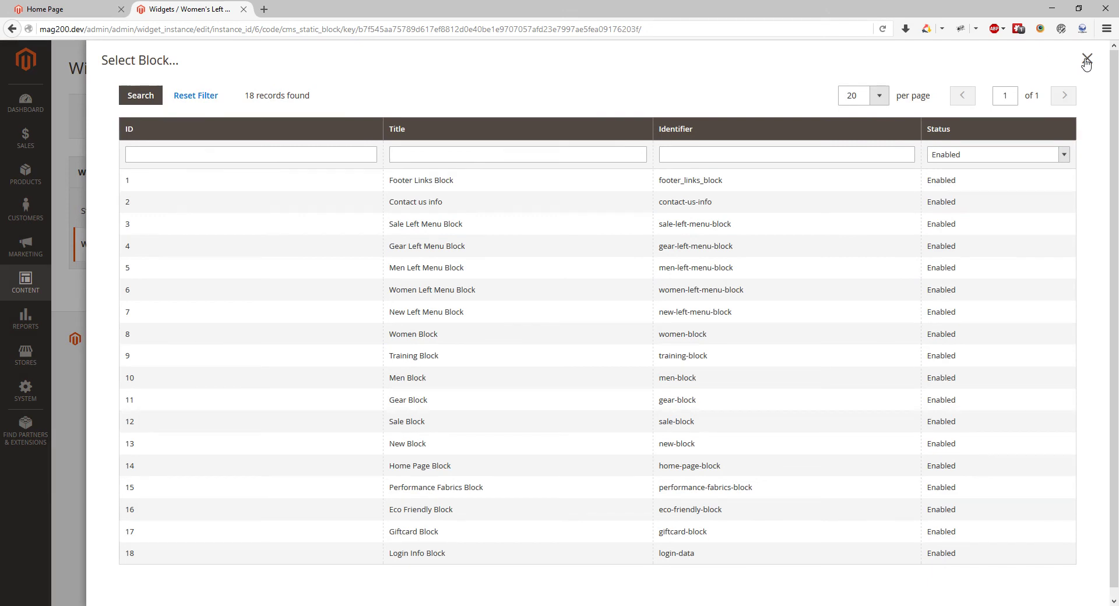
left_click(1086, 59)
left_click(43, 285)
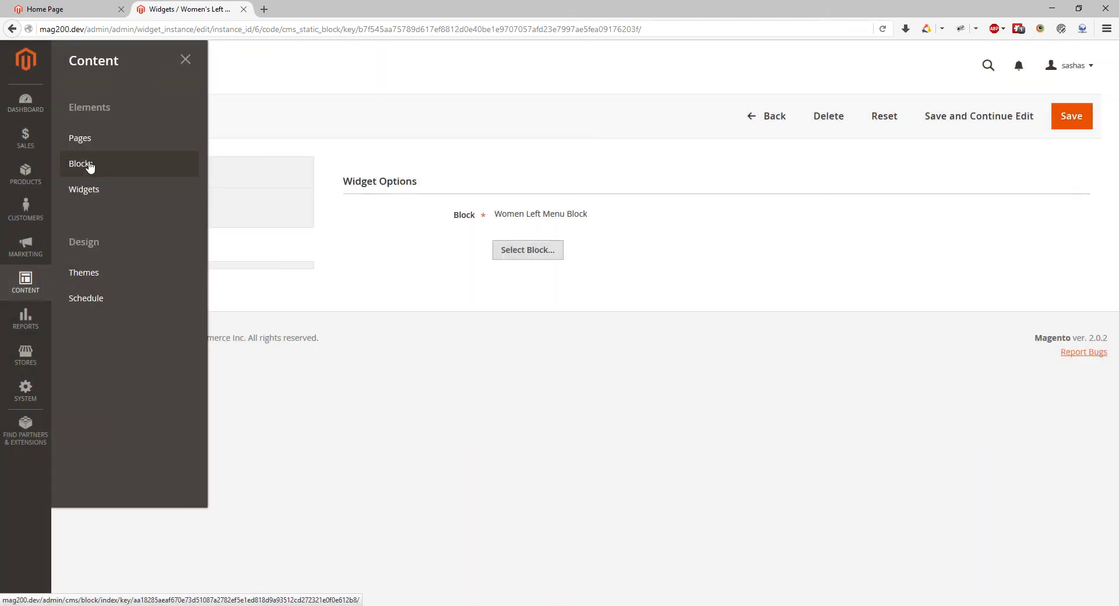
Step: Return from the Women's Left Menu widget to the widget list and begin adding a new widget
left_click(511, 301)
left_click(250, 205)
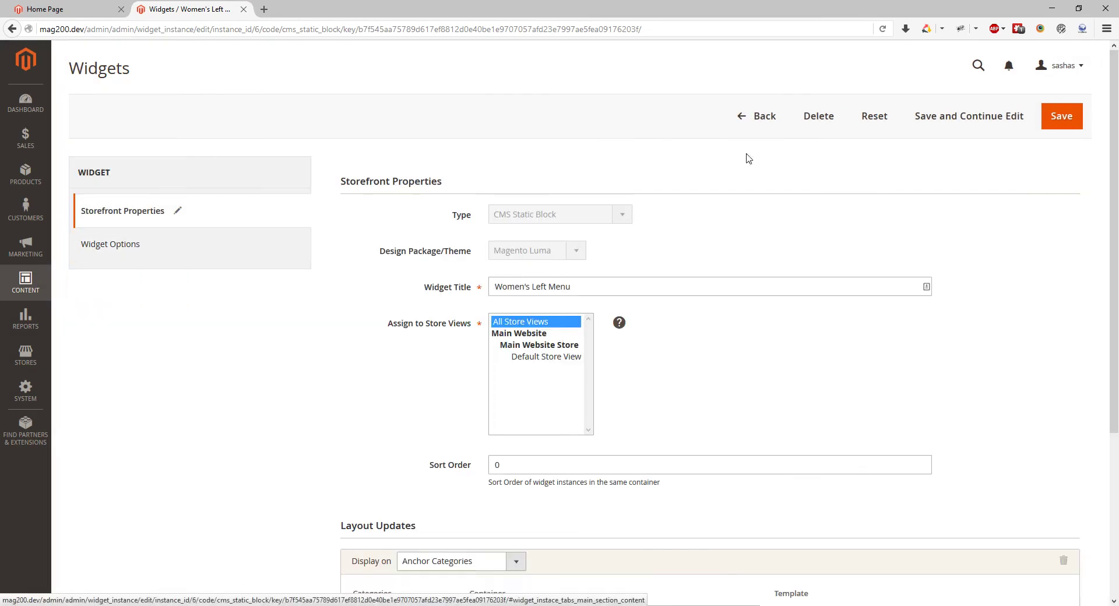
left_click(762, 124)
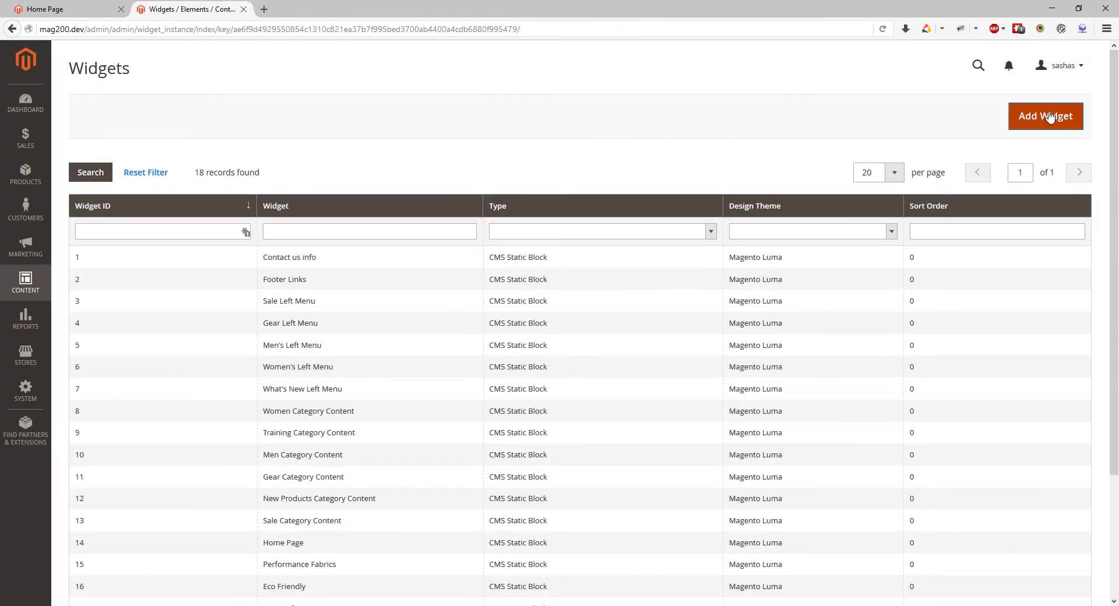
left_click(1048, 116)
Step: Set the new widget's type to Recently Compared Products and its design theme to Magento Luma
left_click(584, 217)
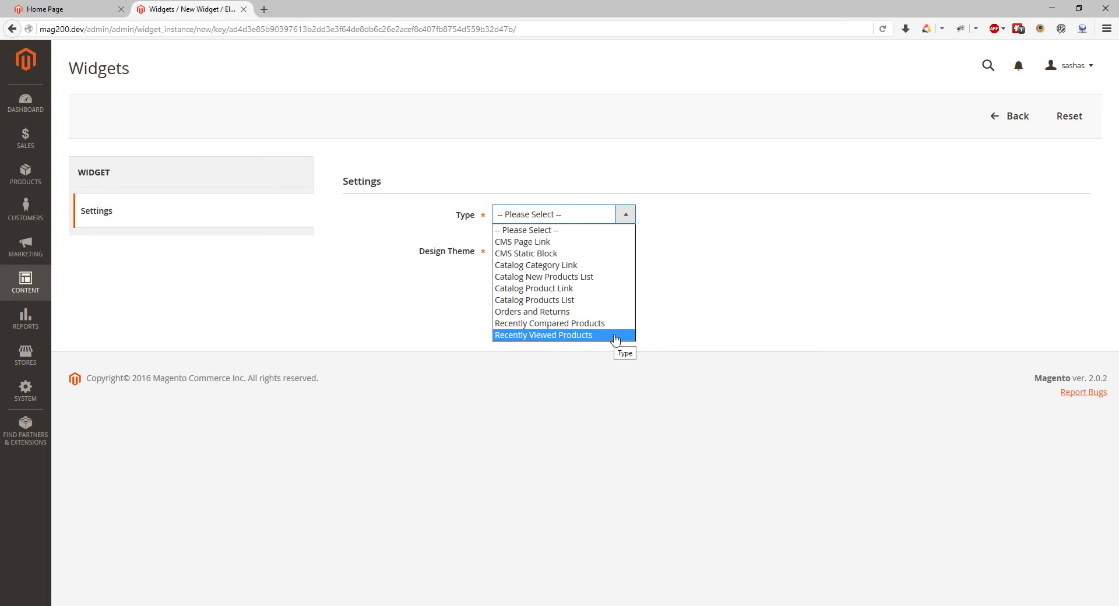
left_click(576, 325)
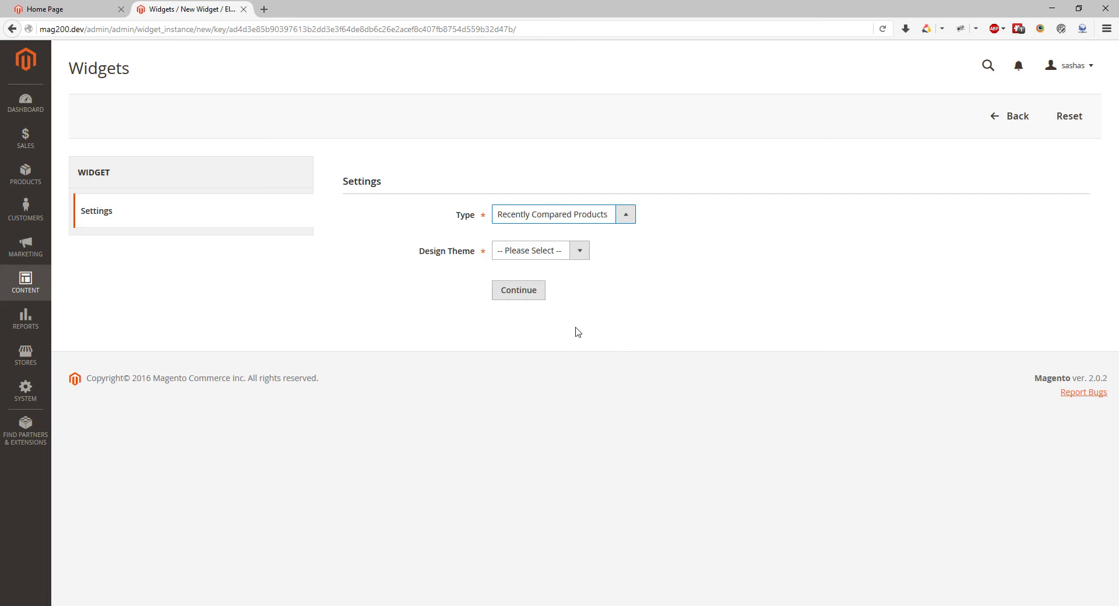
left_click(562, 255)
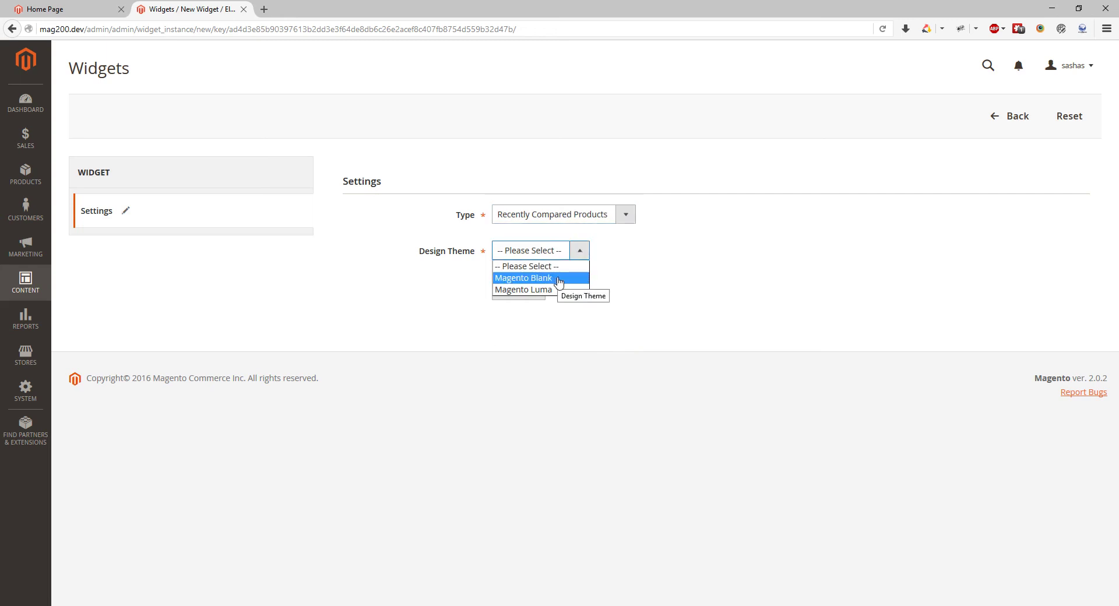
left_click(556, 290)
Step: Continue to the new widget's full settings and review its Widget Options, showing 5 products to display
left_click(528, 296)
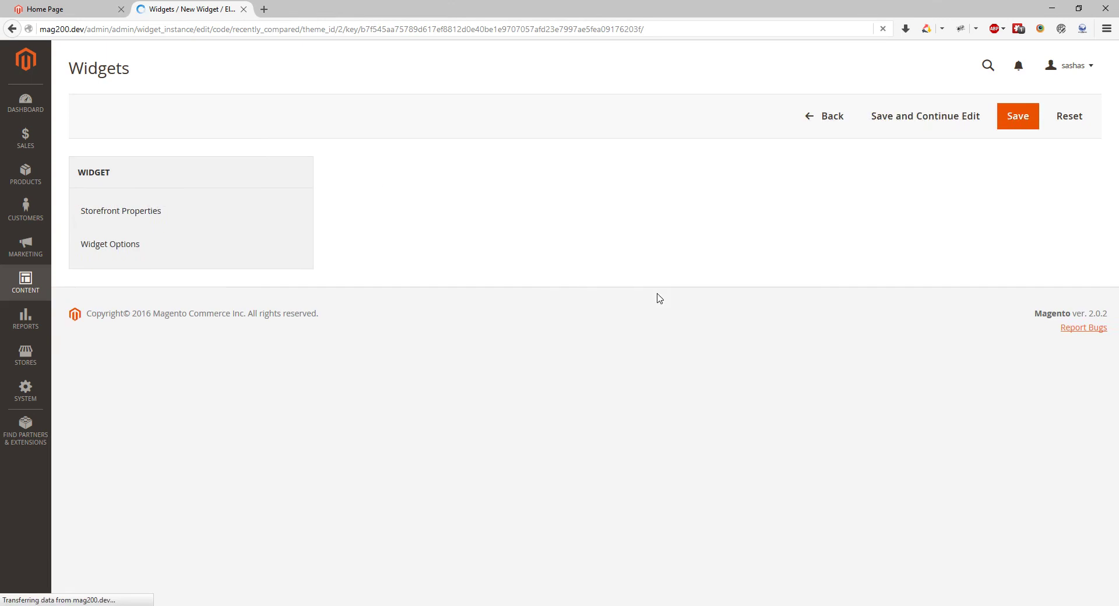
scroll(383, 256, "down", 1)
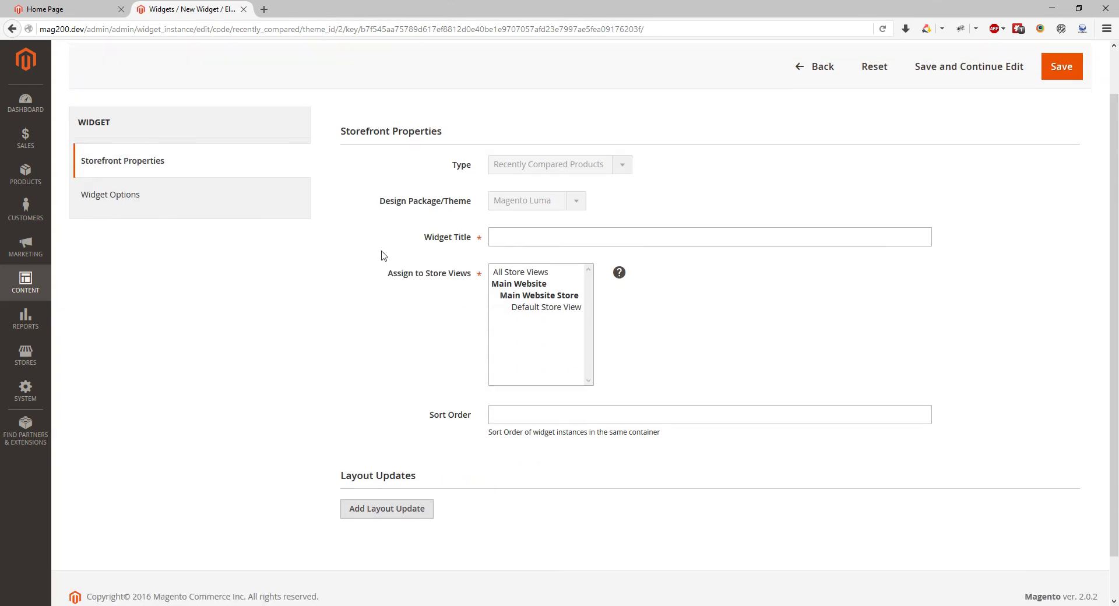
left_click(248, 210)
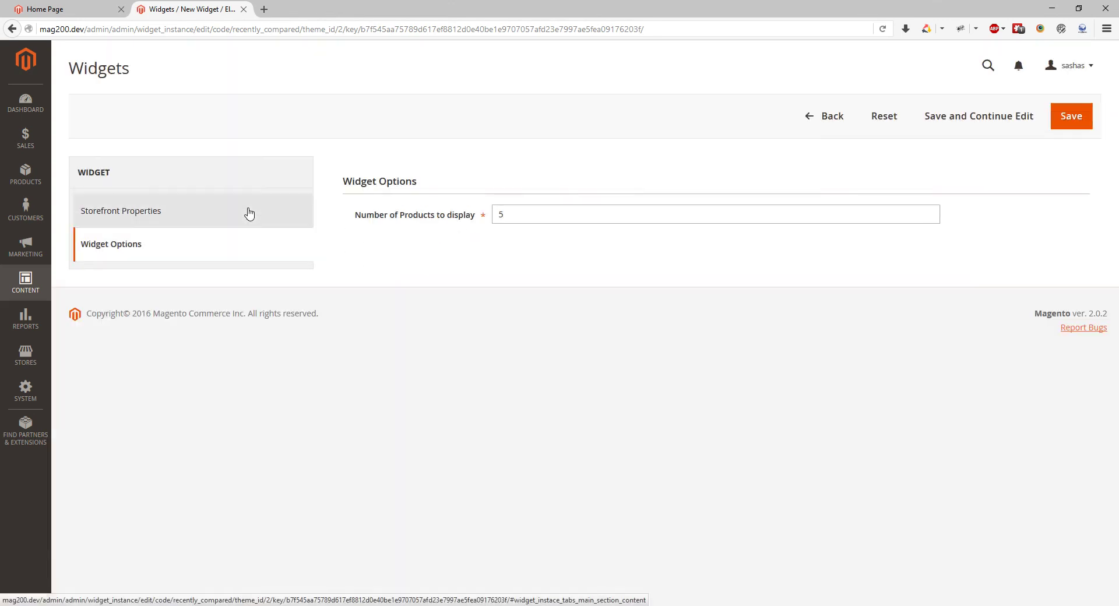
left_click(279, 218)
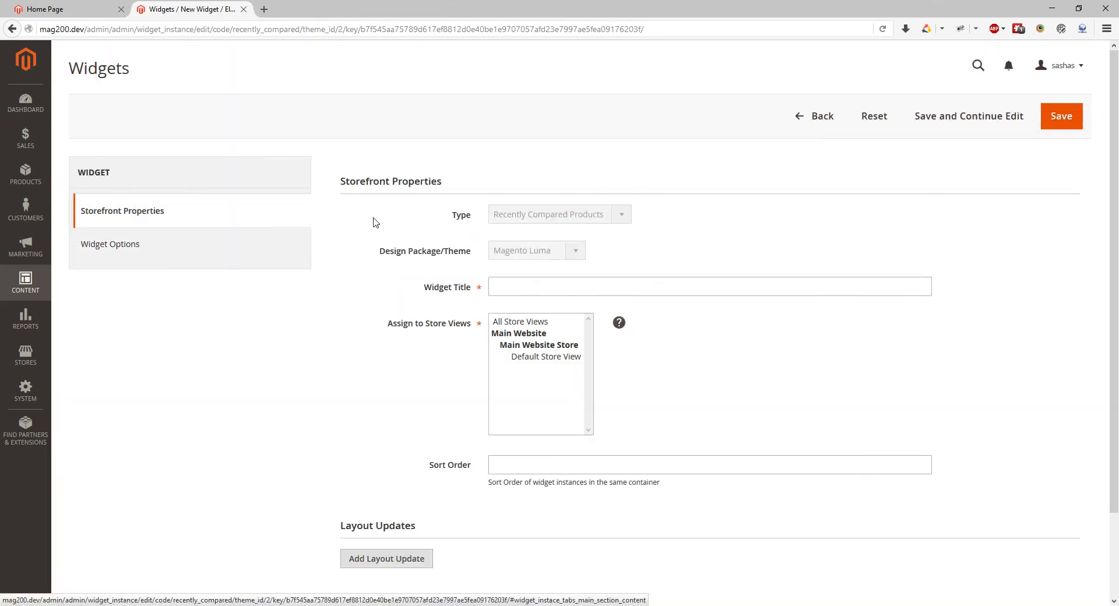
left_click(127, 250)
left_click(456, 218)
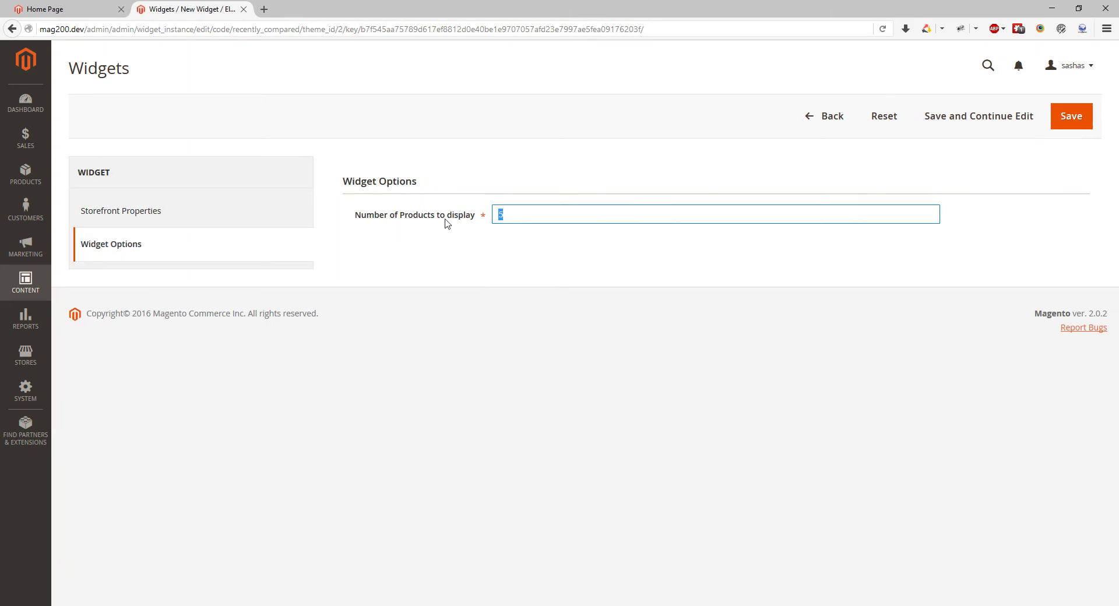
left_click(257, 217)
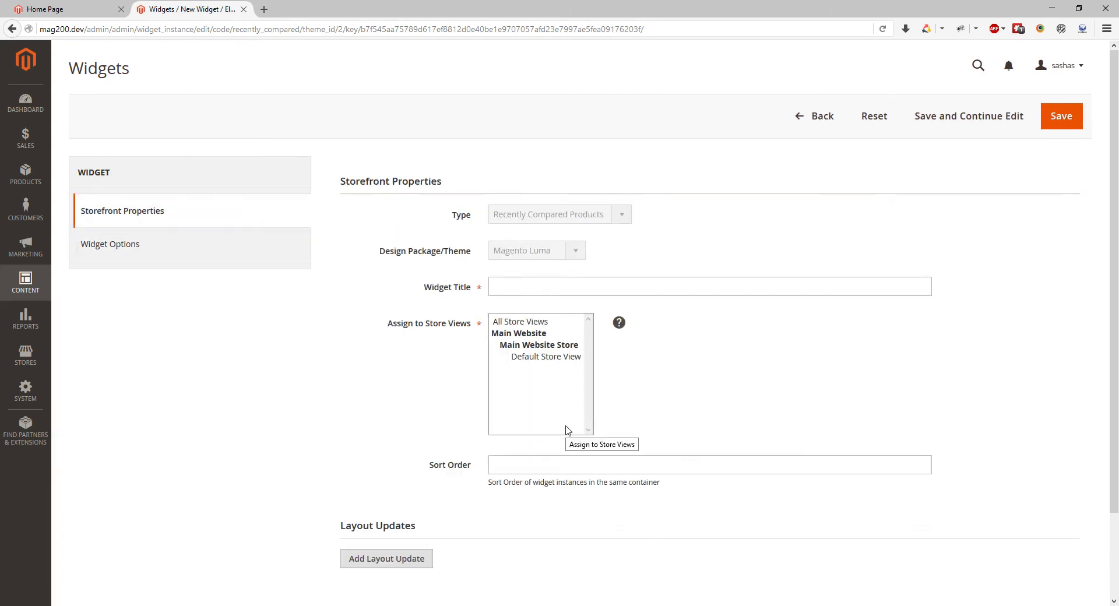
scroll(787, 227, "down", 1)
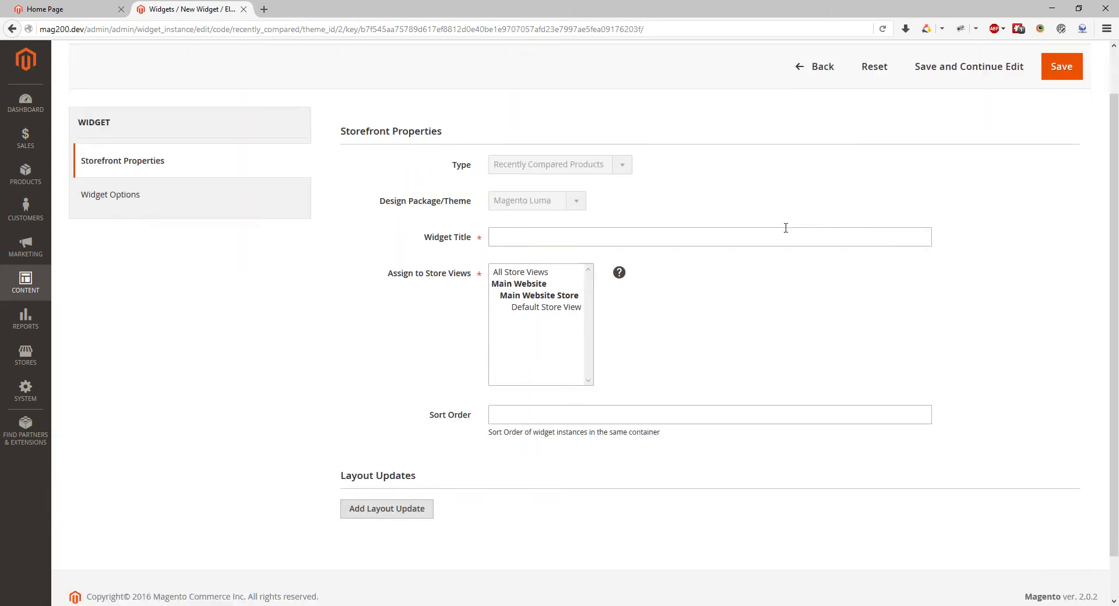
scroll(869, 213, "up", 1)
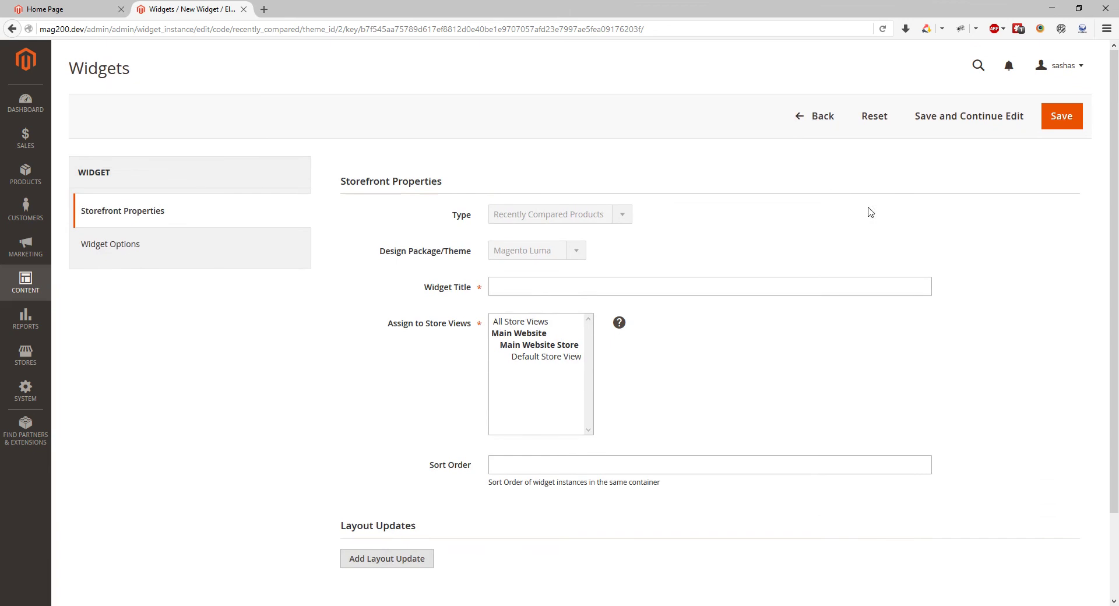
left_click(29, 286)
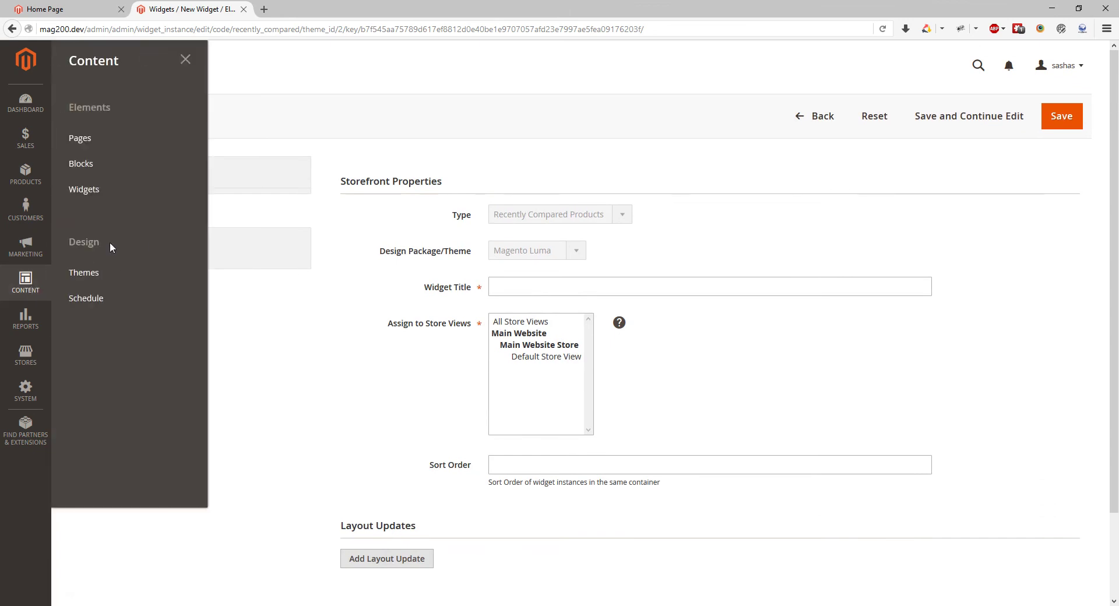
Step: Open Magento Blank from the themes list and review its Magento/blank path, title and preview image
left_click(121, 274)
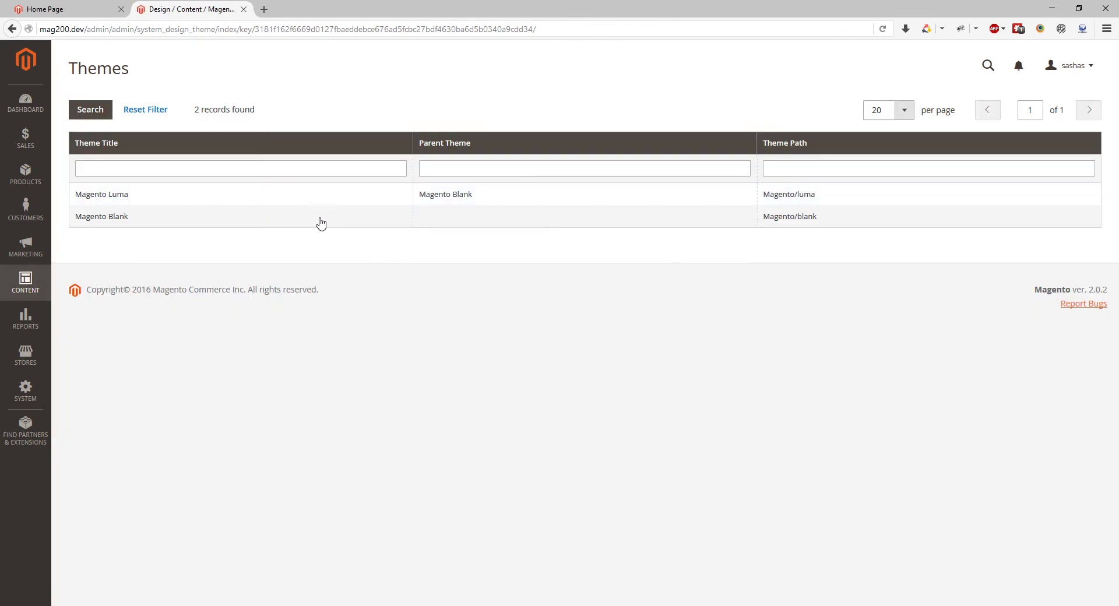
left_click(276, 216)
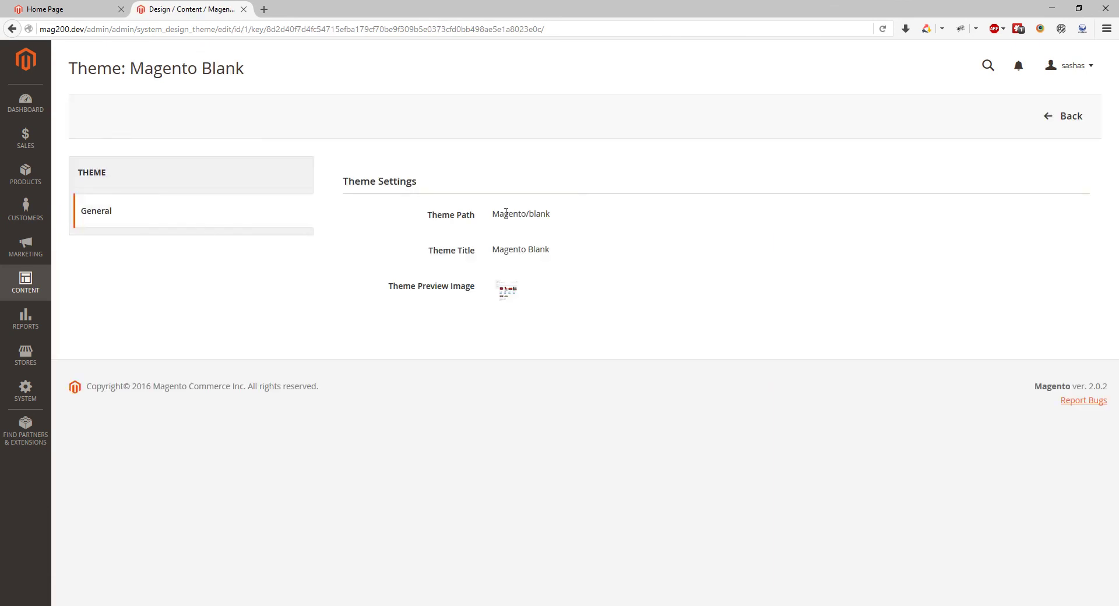
left_click_drag(493, 213, 567, 216)
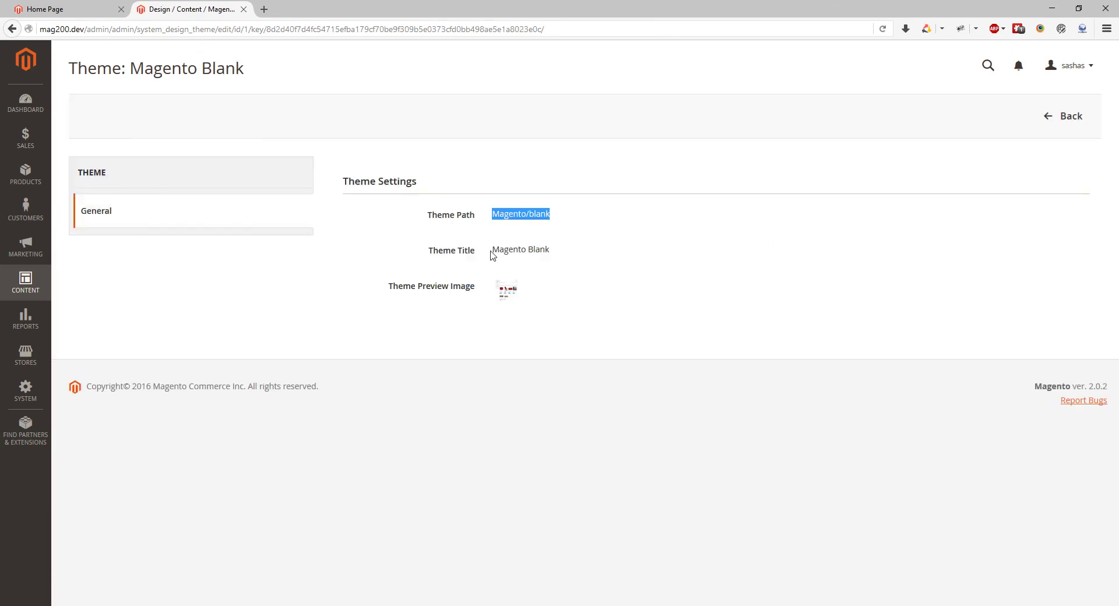
left_click_drag(492, 250, 585, 256)
left_click(506, 290)
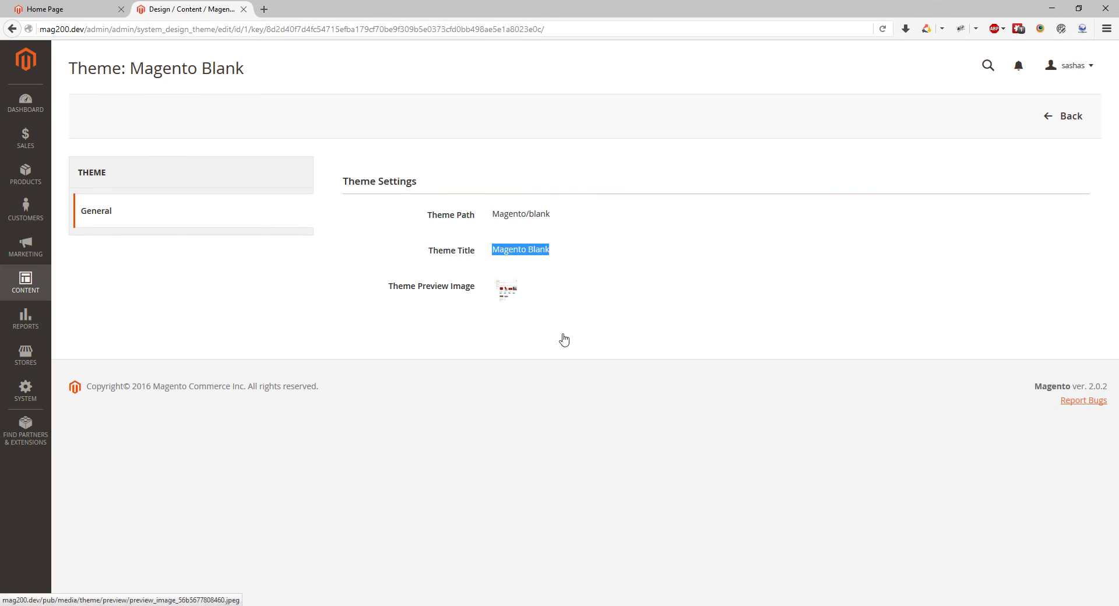
left_click(781, 103)
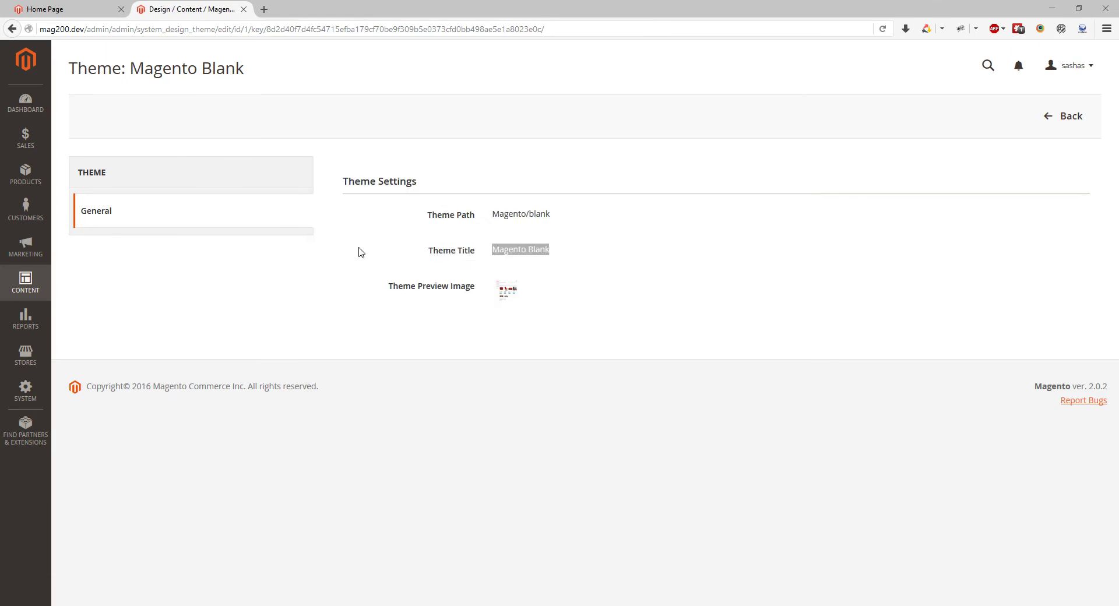
Step: Go to Content > Schedule and add a new store design change from the empty schedule
left_click(25, 291)
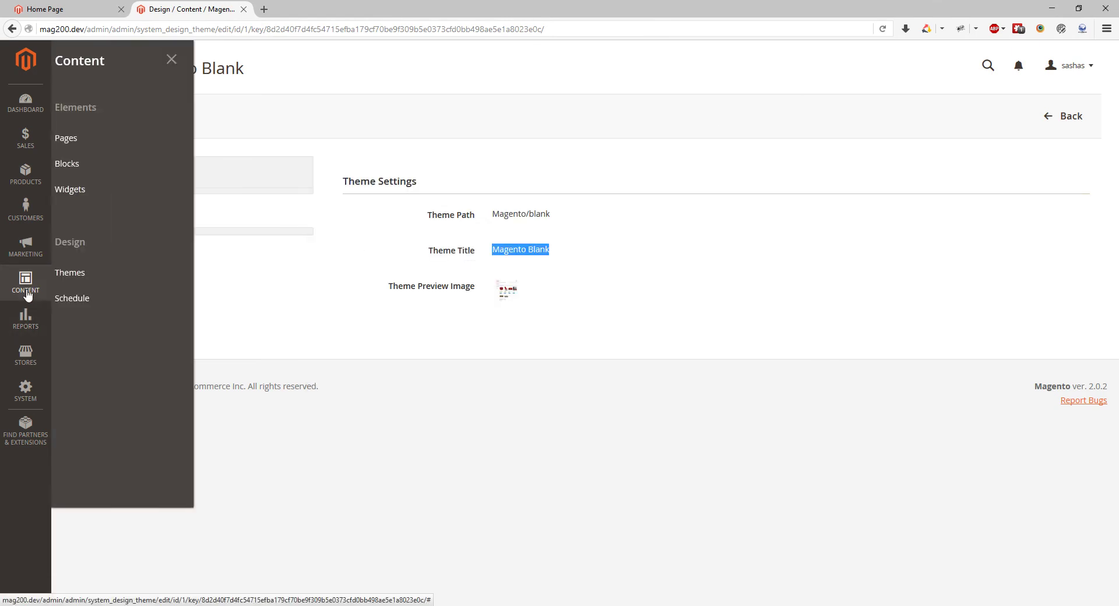
left_click(88, 299)
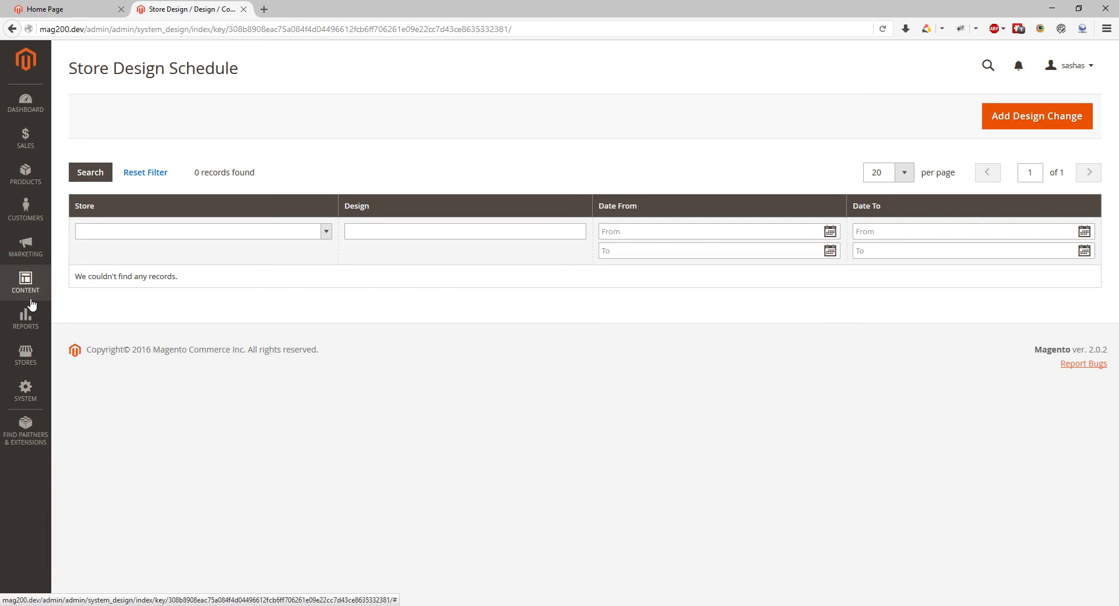
left_click(1022, 122)
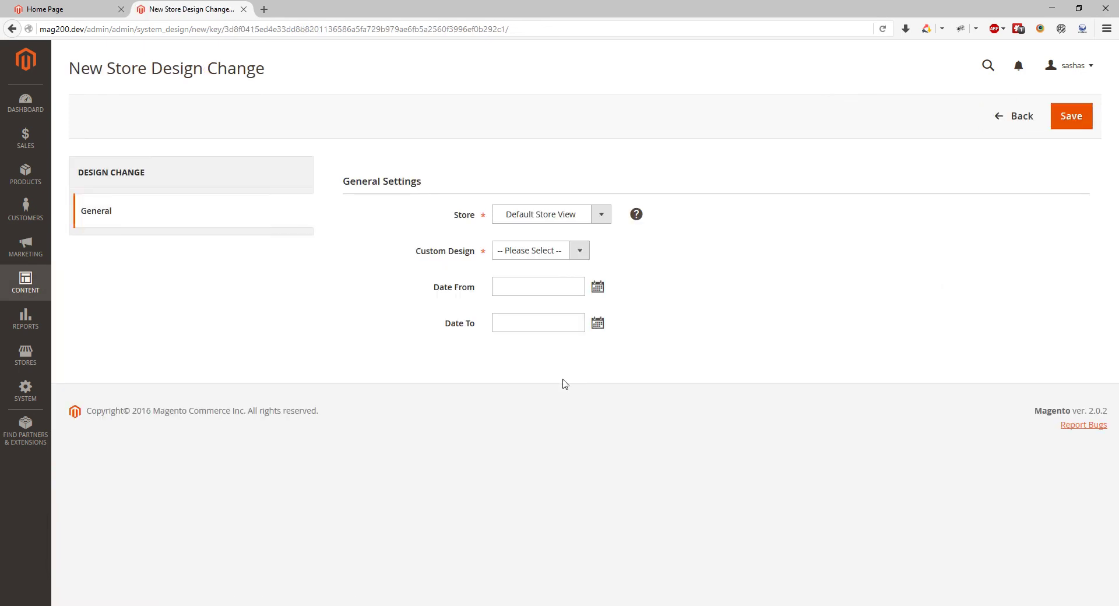
Step: Set the store to Default Store View and choose Magento Luma as the custom design
left_click(601, 219)
left_click(601, 218)
left_click(601, 217)
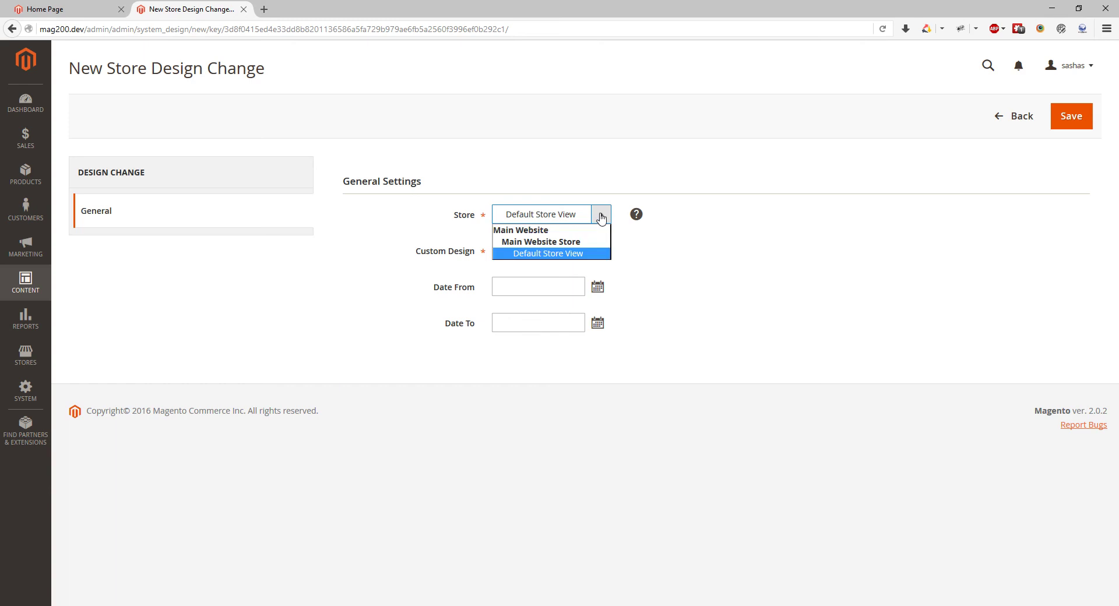
left_click(564, 257)
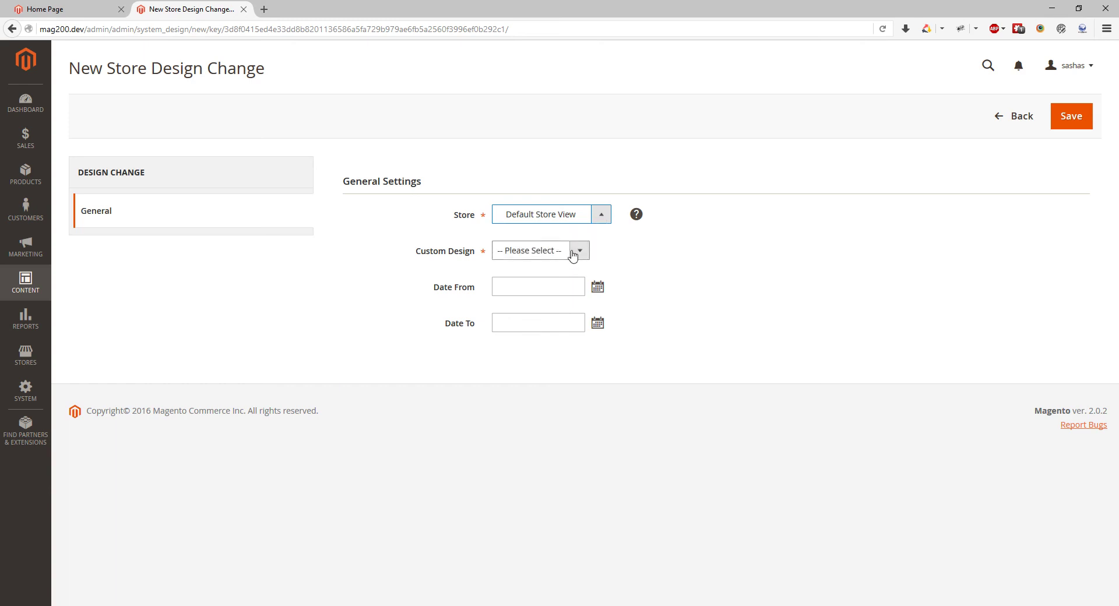
left_click(573, 252)
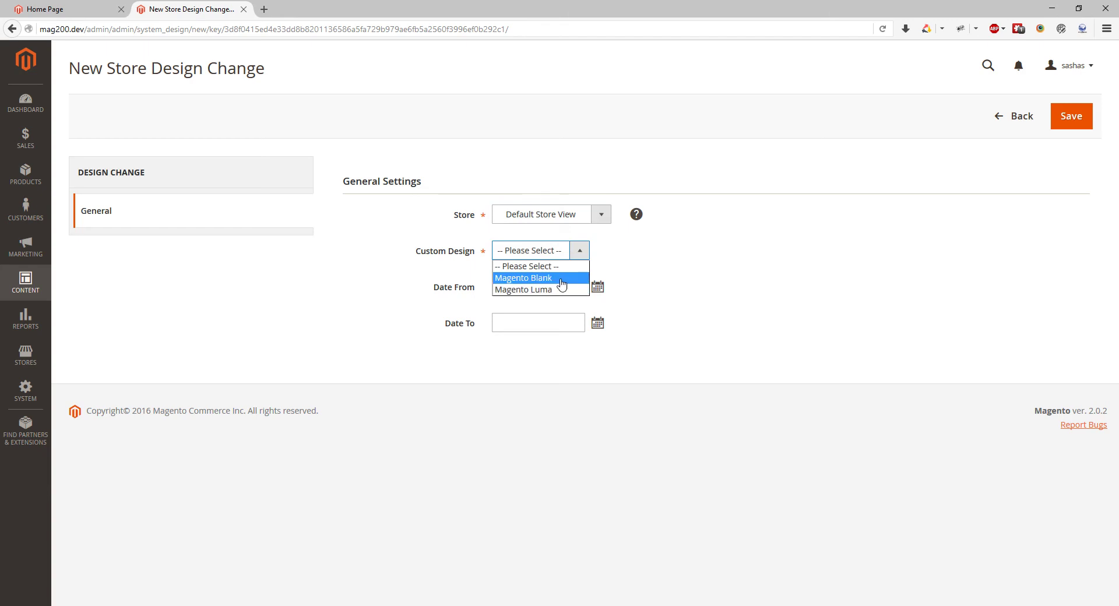
left_click(567, 291)
Step: Pick Date From 02/22/2016 and Date To 02/23/2016 in the calendars
left_click(598, 288)
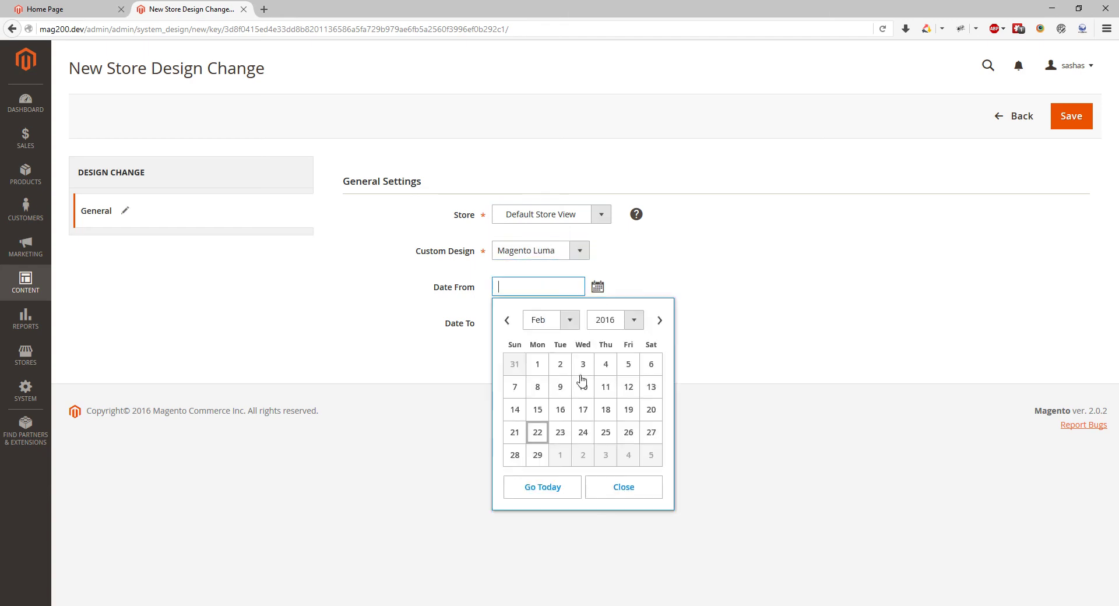
left_click(533, 433)
left_click(598, 323)
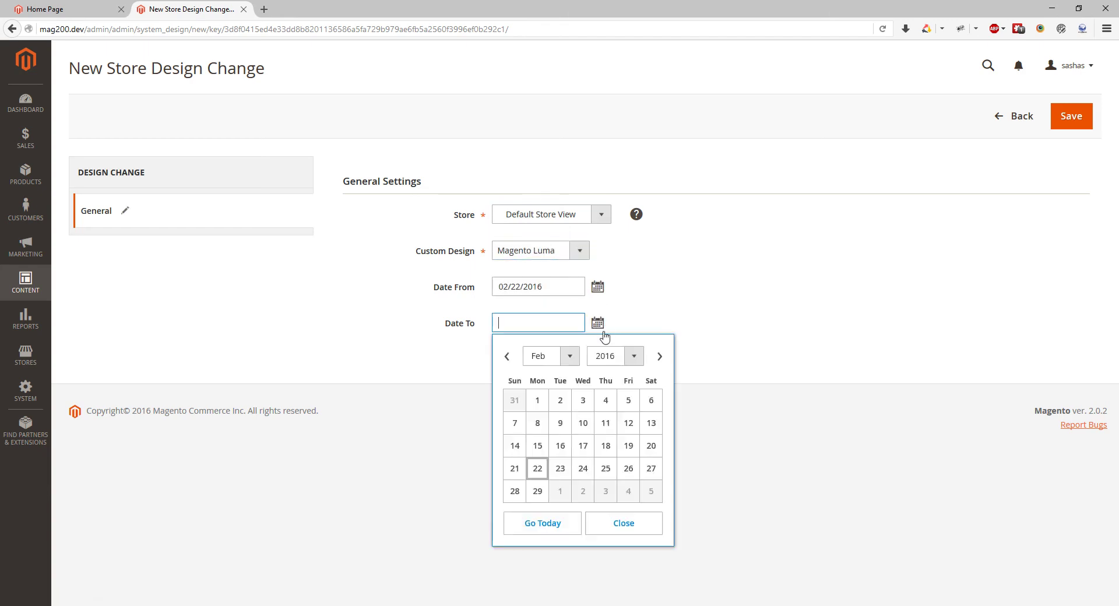
left_click(565, 465)
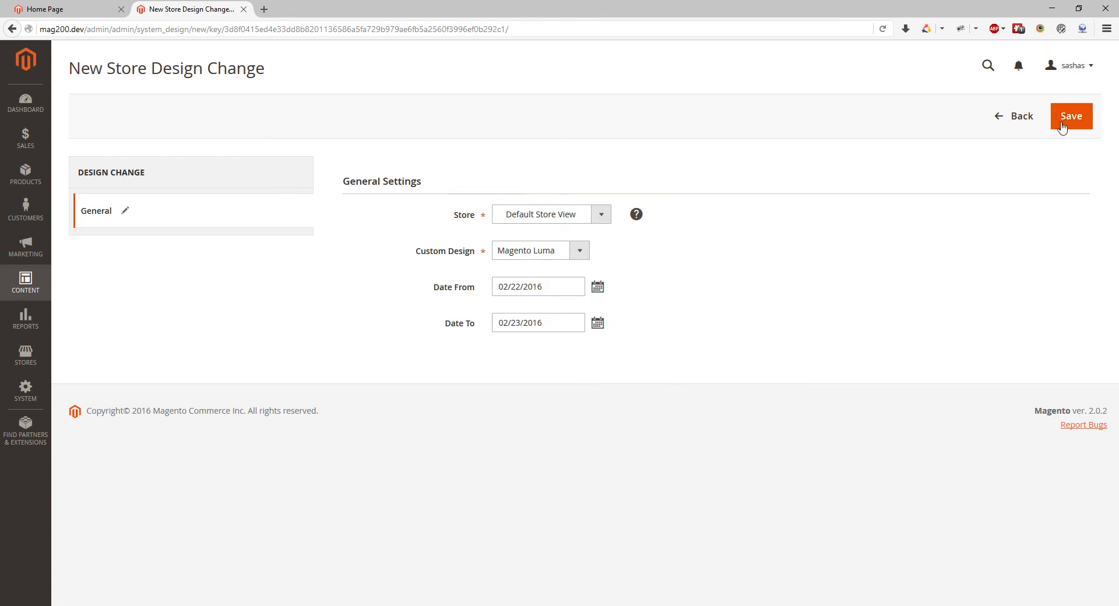
Step: Switch the custom design to Magento Blank, keeping the start date at 02/22/2016
left_click(534, 250)
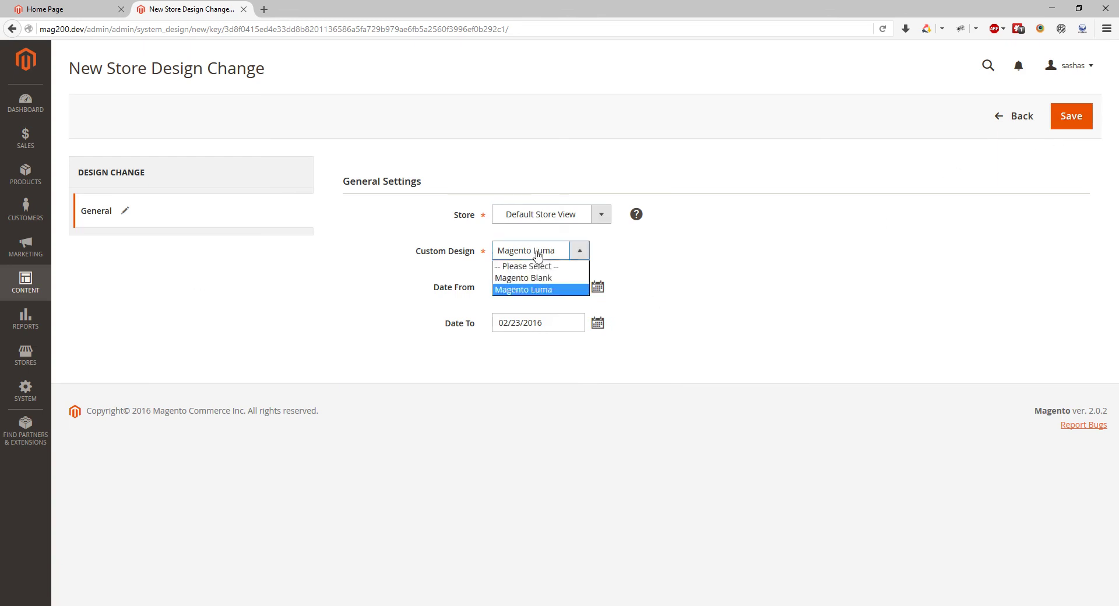
left_click(527, 278)
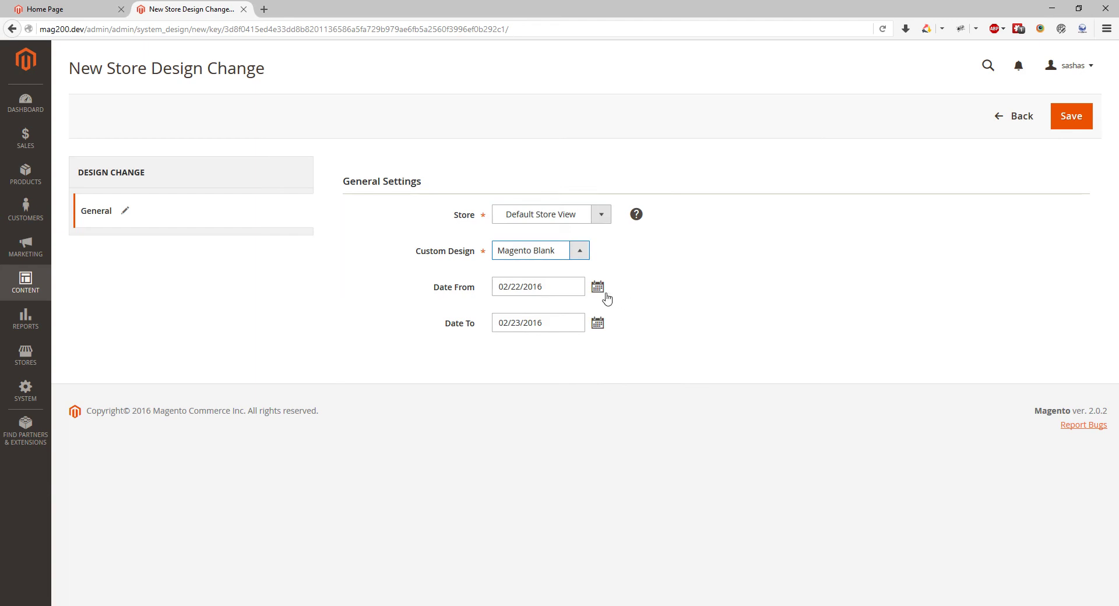
left_click(597, 287)
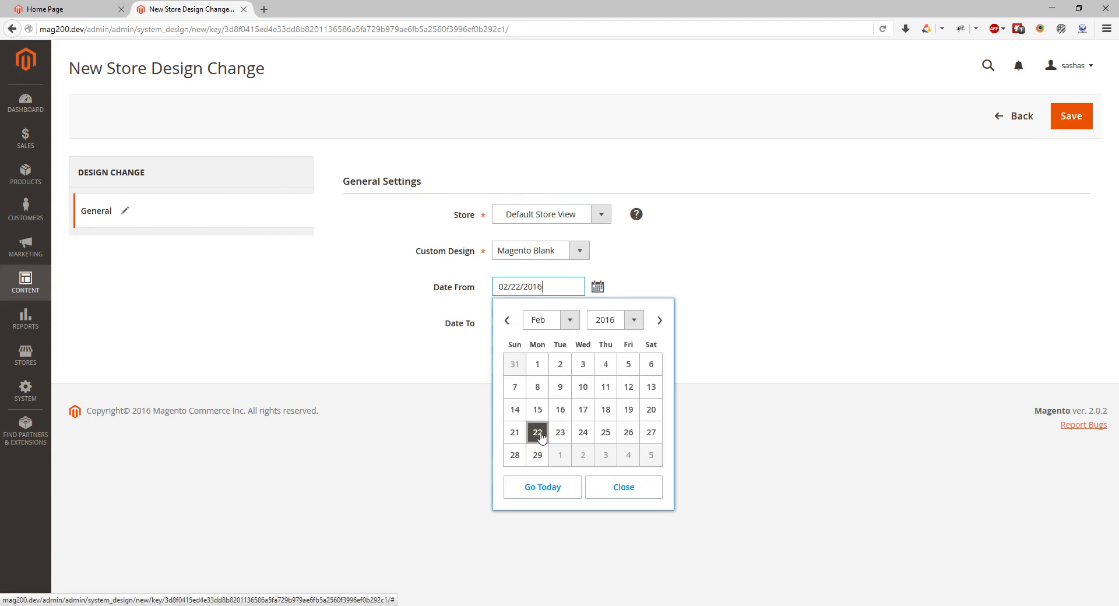
left_click(560, 432)
Step: Save the design change, then reload the storefront and open the Women category in Magento Blank
left_click(1073, 116)
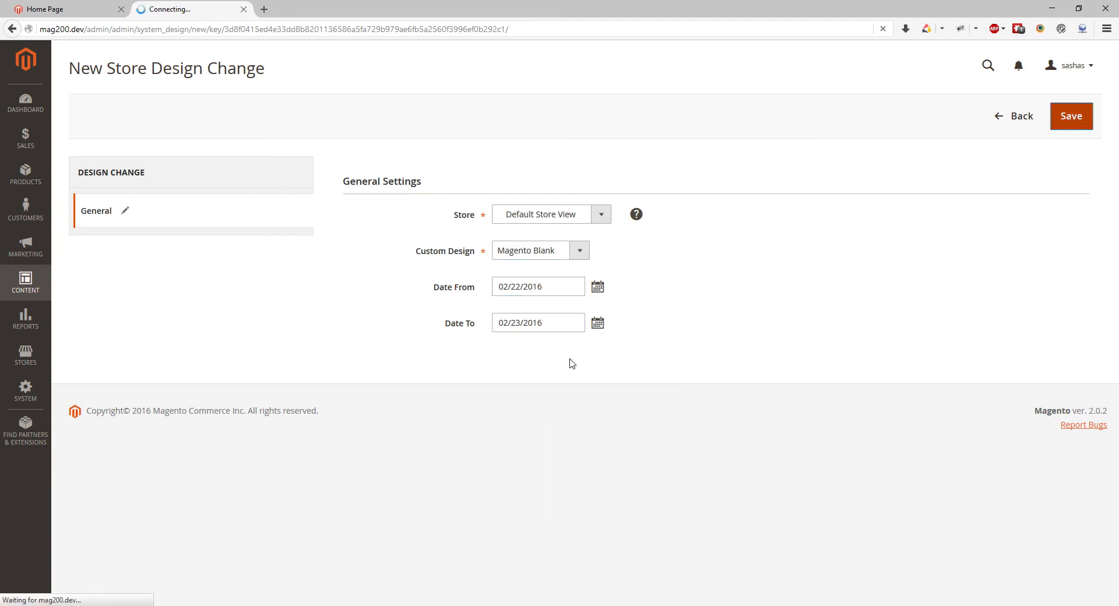
left_click(80, 6)
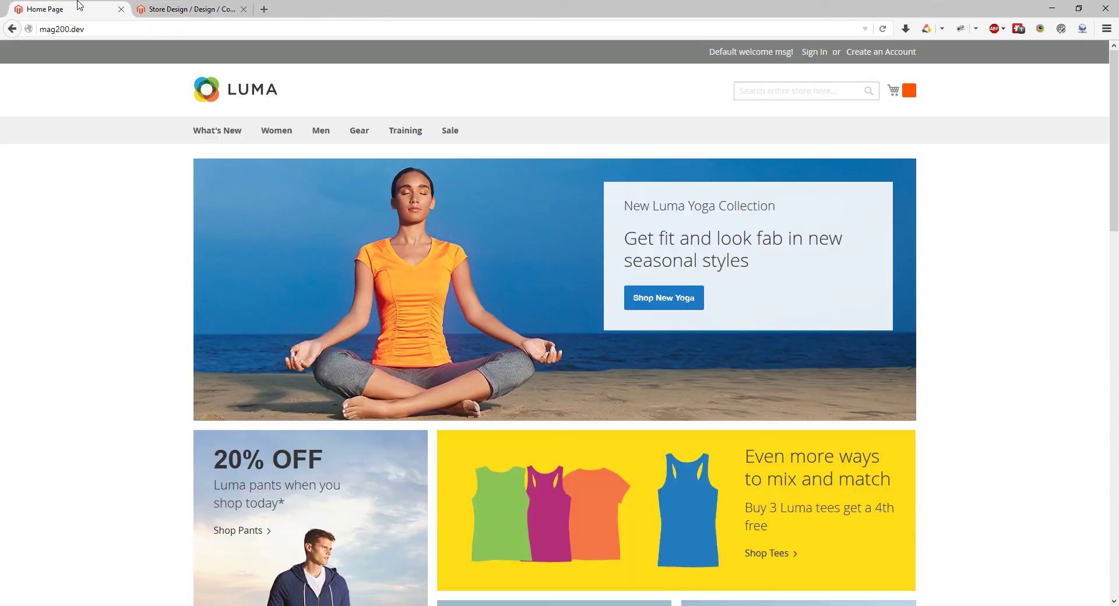
left_click(883, 29)
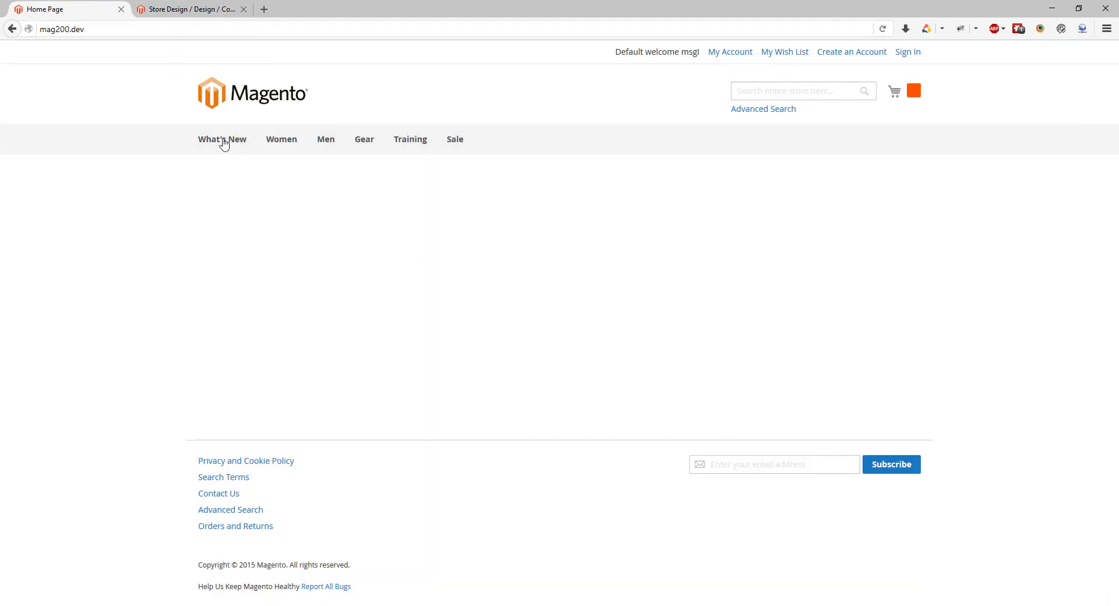
left_click(288, 146)
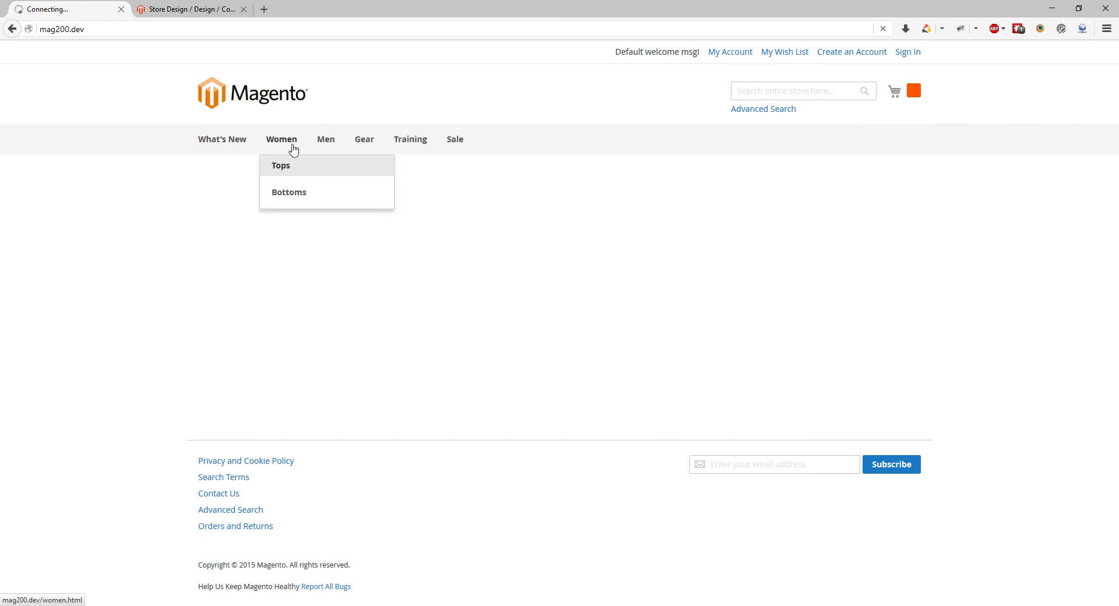
mouse_move(306, 166)
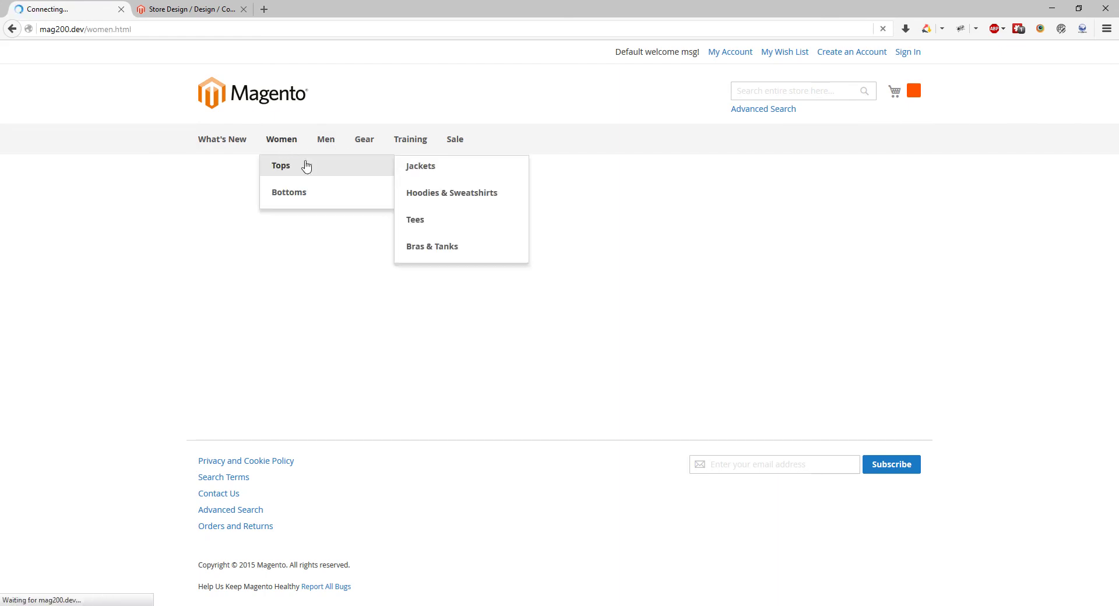
Step: Open the saved design change from the schedule and delete it, confirming with OK
left_click(207, 12)
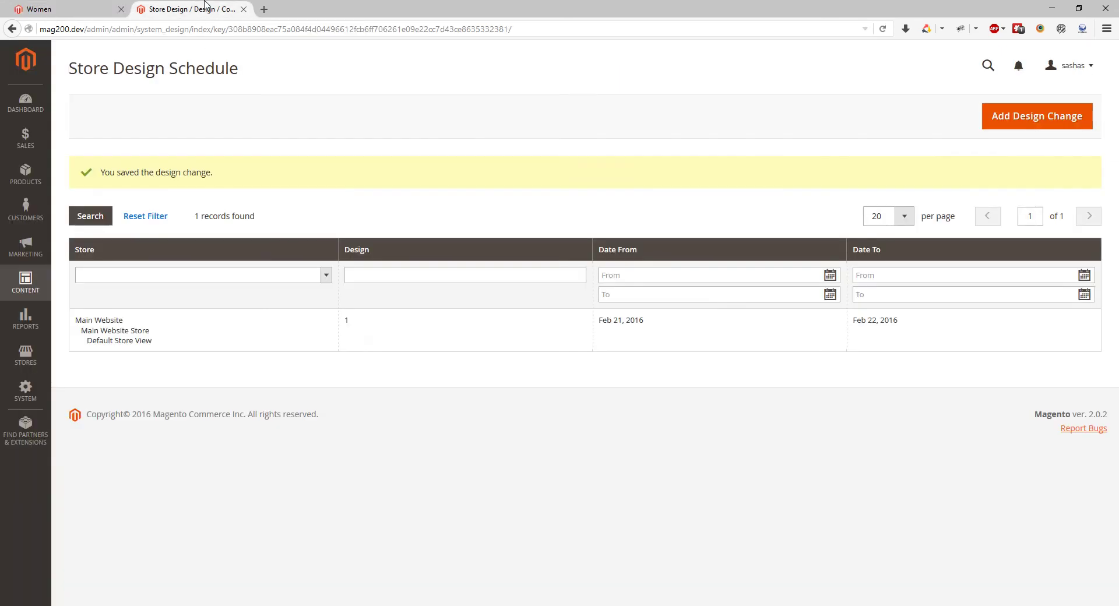
left_click(392, 332)
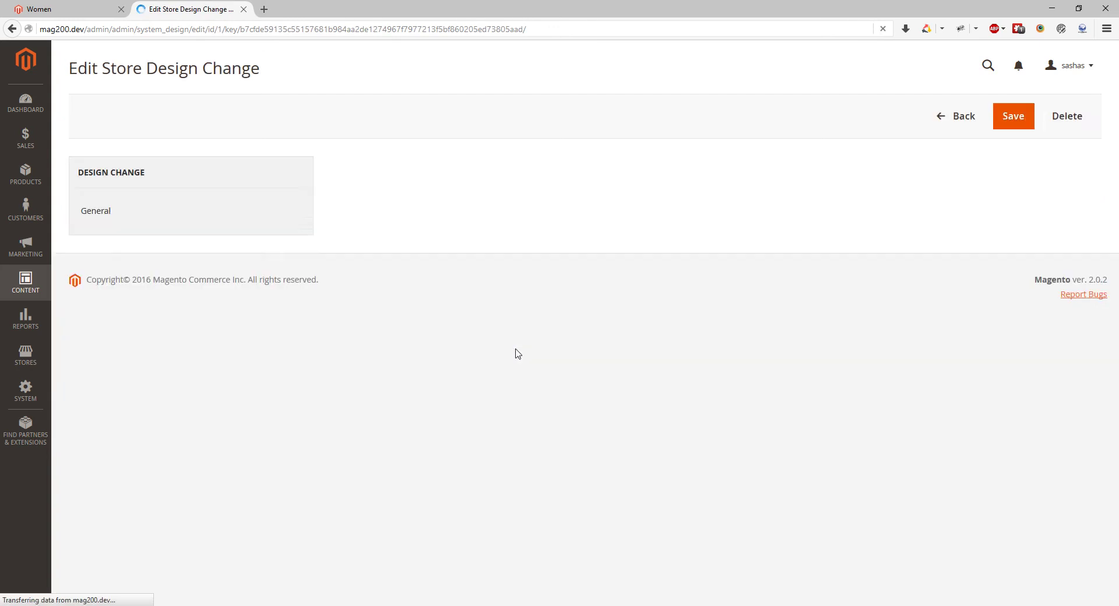
left_click(1015, 122)
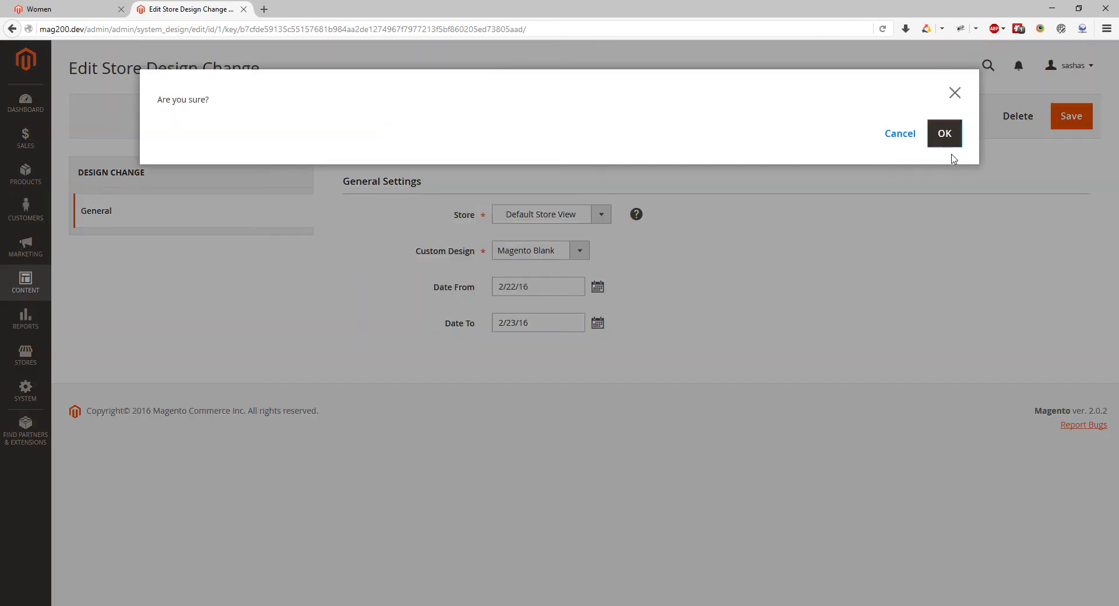
left_click(947, 141)
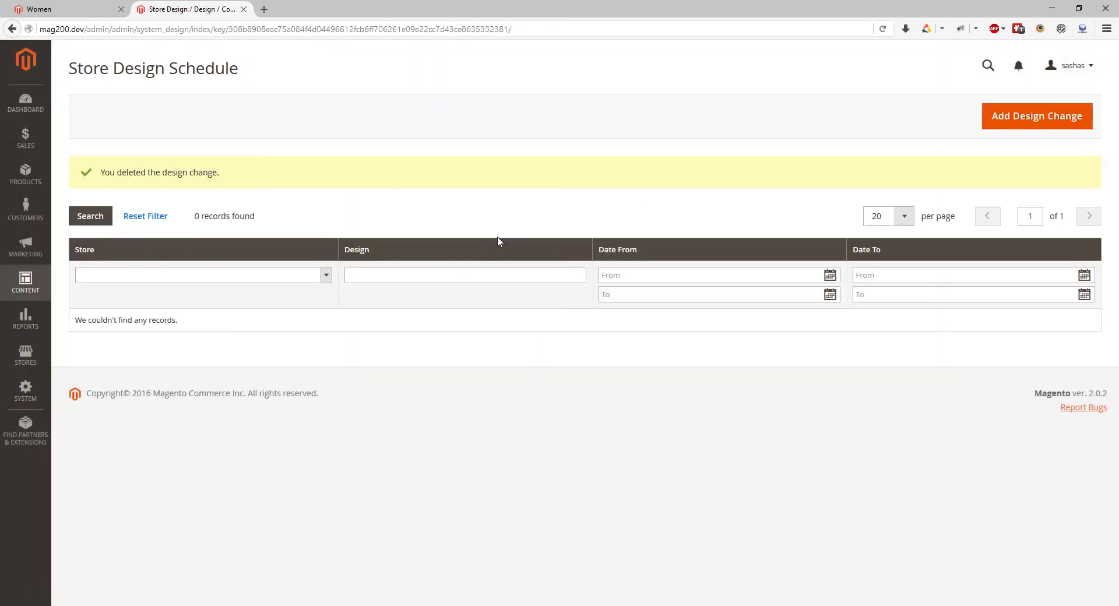
left_click(36, 293)
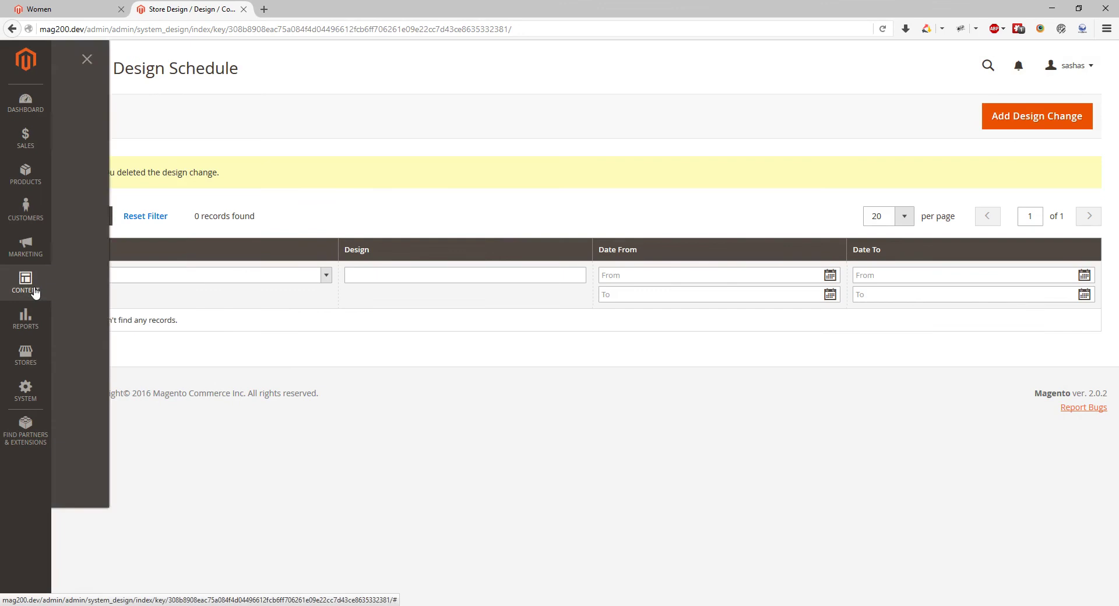